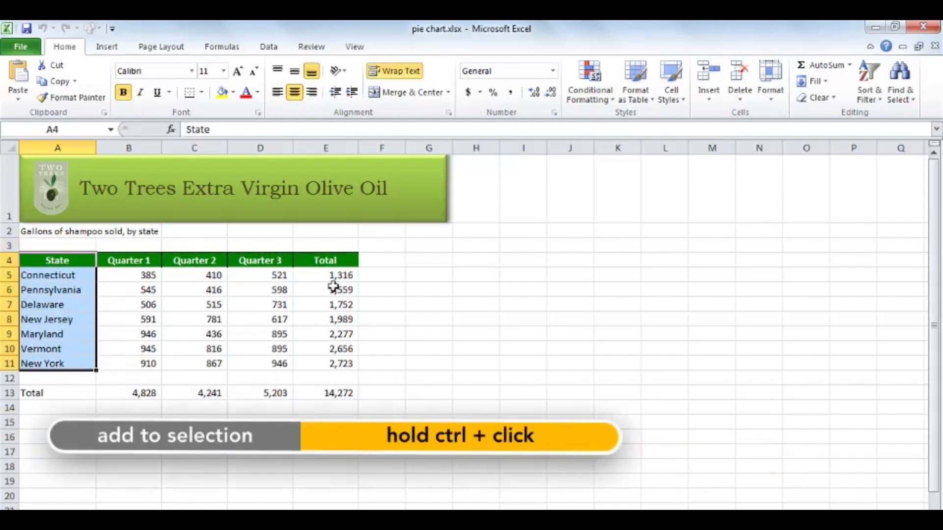
Insert a basic 3-D pie chart from the State column and Total column, cells A4:A11 and E4:E11.
ctrl+drag(347, 260, 341, 362)
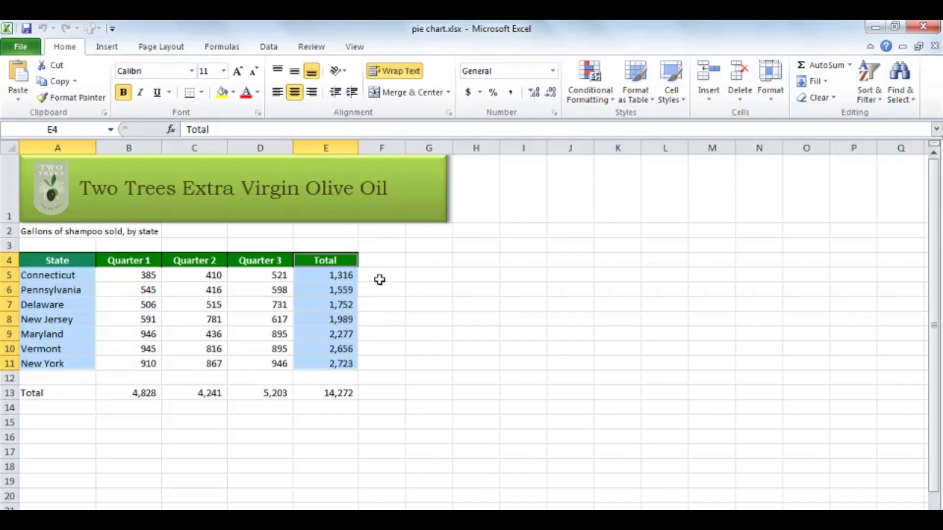
click(107, 47)
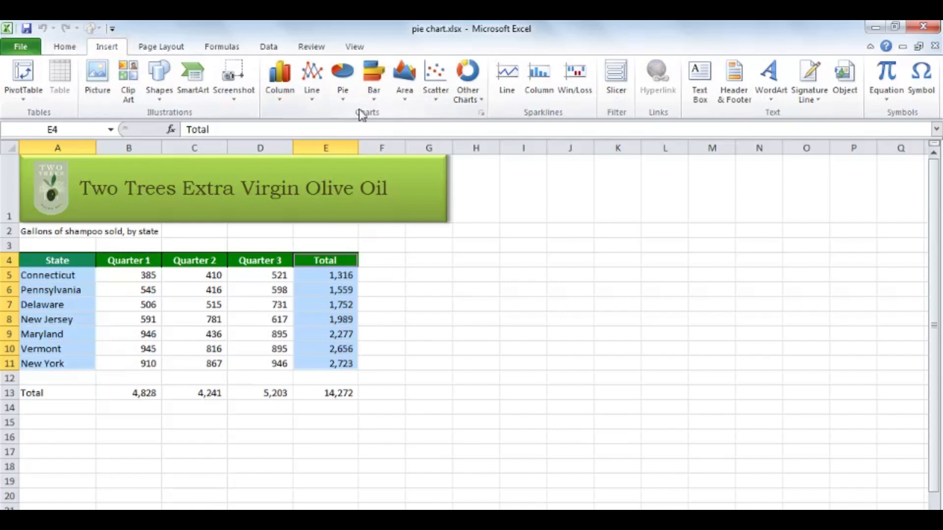
click(346, 98)
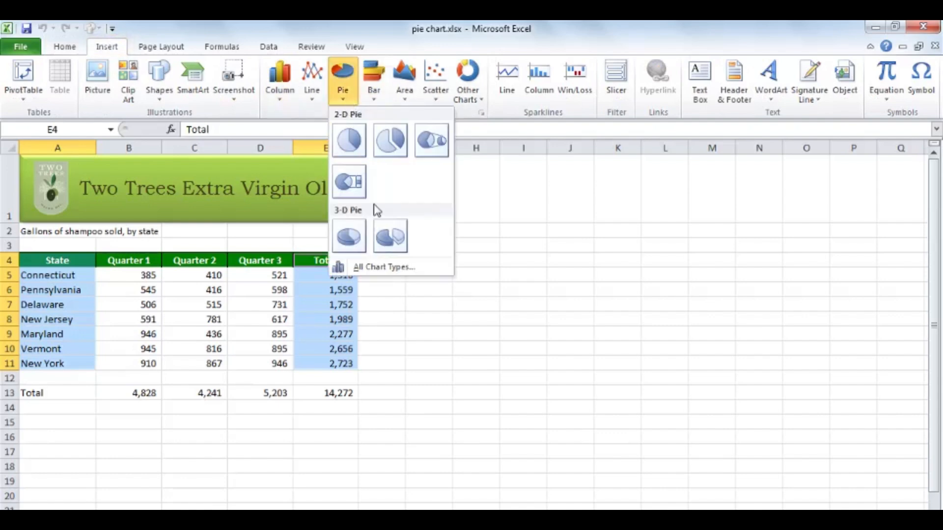
click(350, 239)
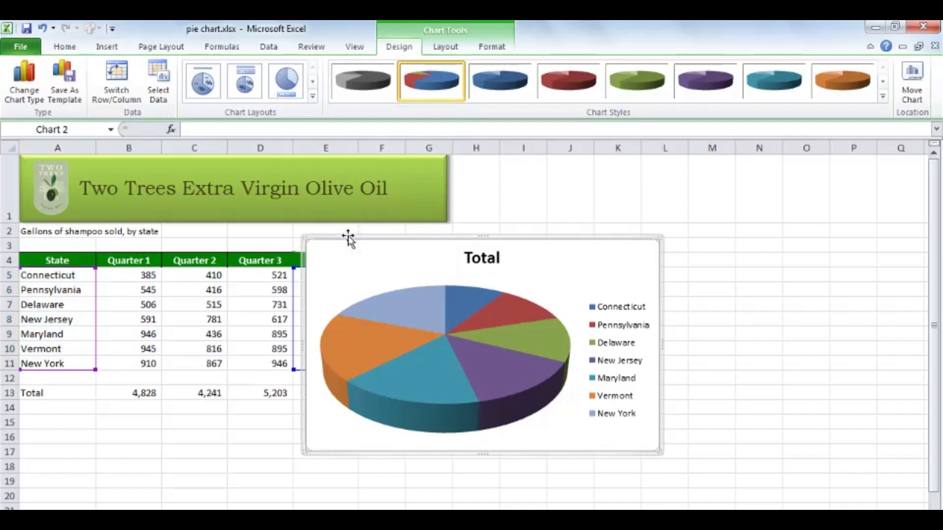
Move the pie chart so it starts over column B near row 2 and enlarge it down to about row 18.
drag(381, 238, 233, 216)
drag(513, 426, 560, 471)
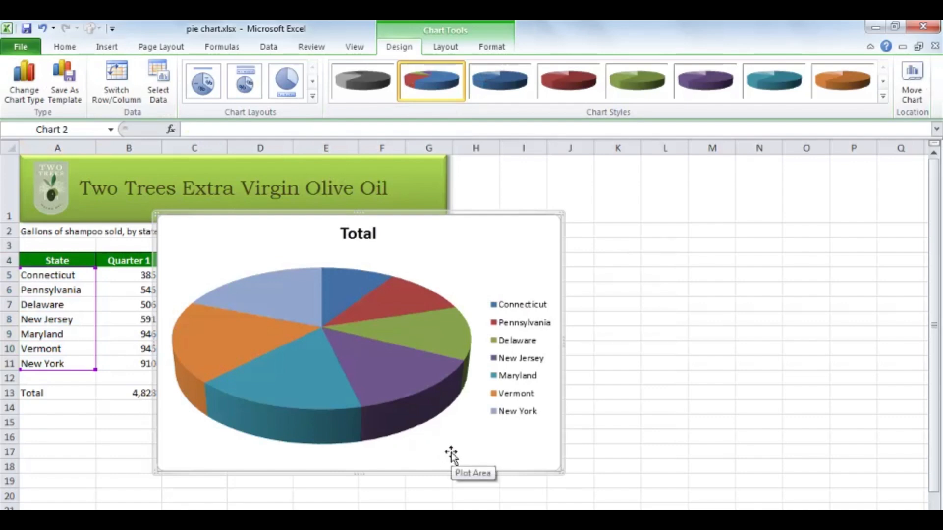
mouse_move(390, 372)
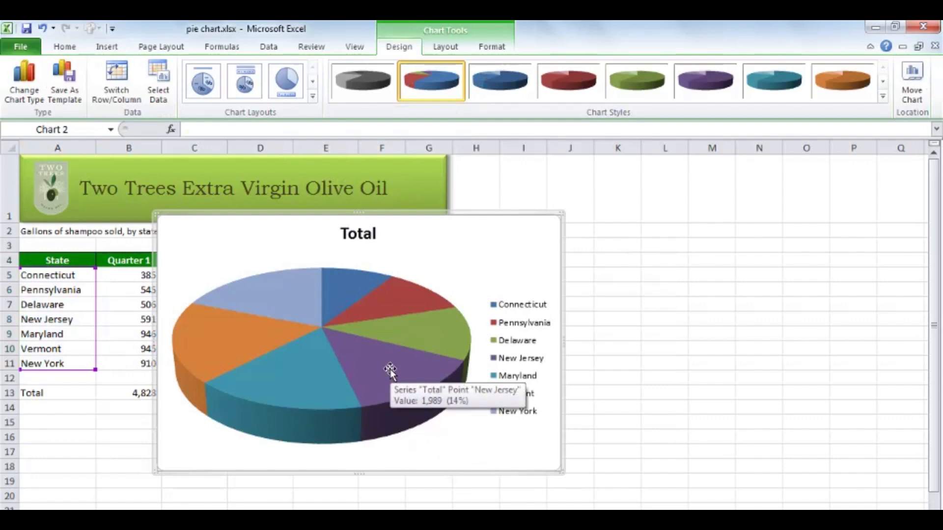
Set the pie chart's 3-D rotation around the X axis to 160°.
mouse_move(296, 298)
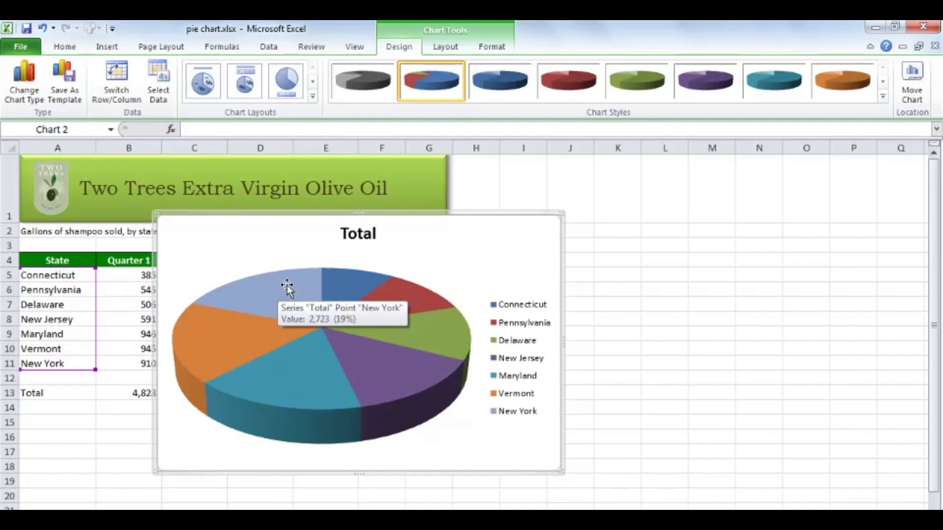
click(287, 289)
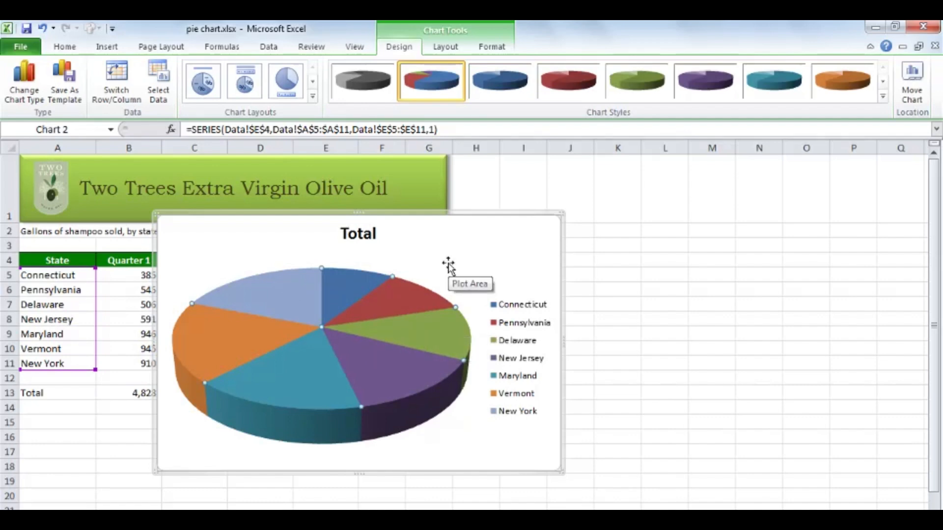
click(447, 47)
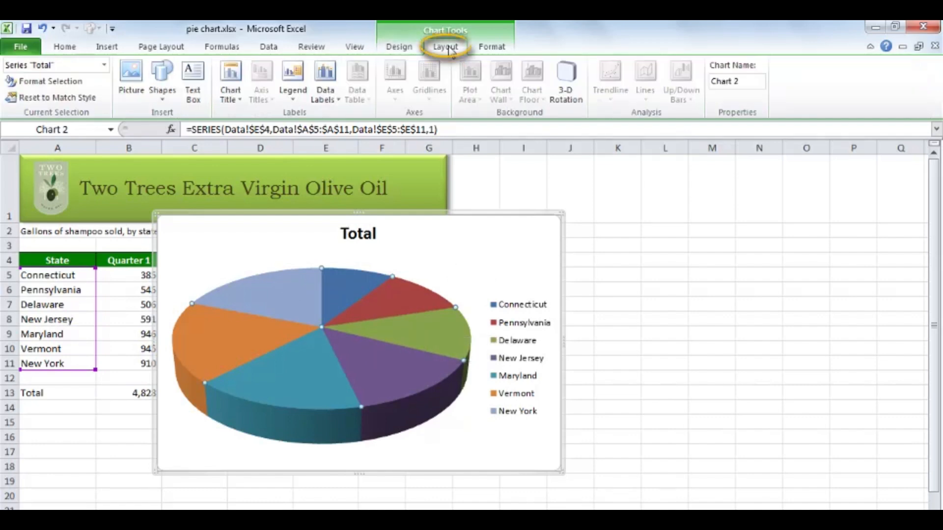
click(567, 95)
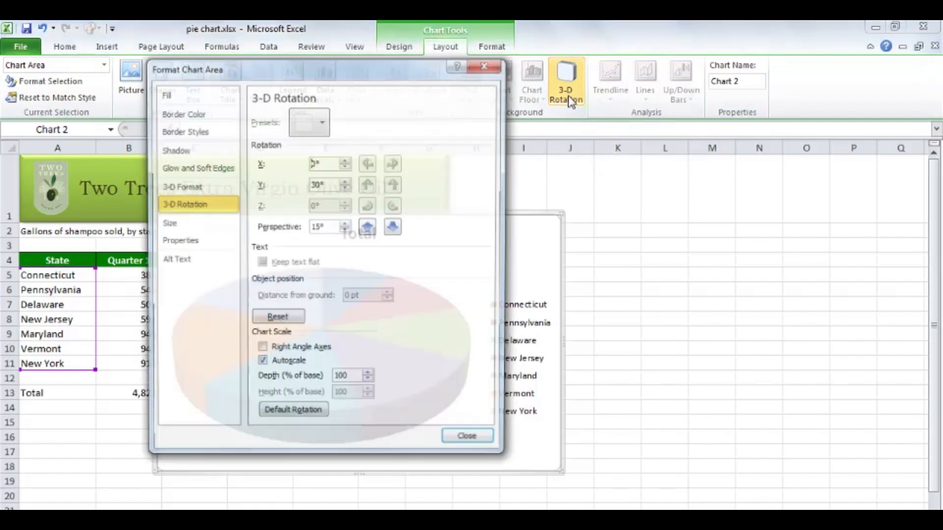
drag(378, 74, 767, 110)
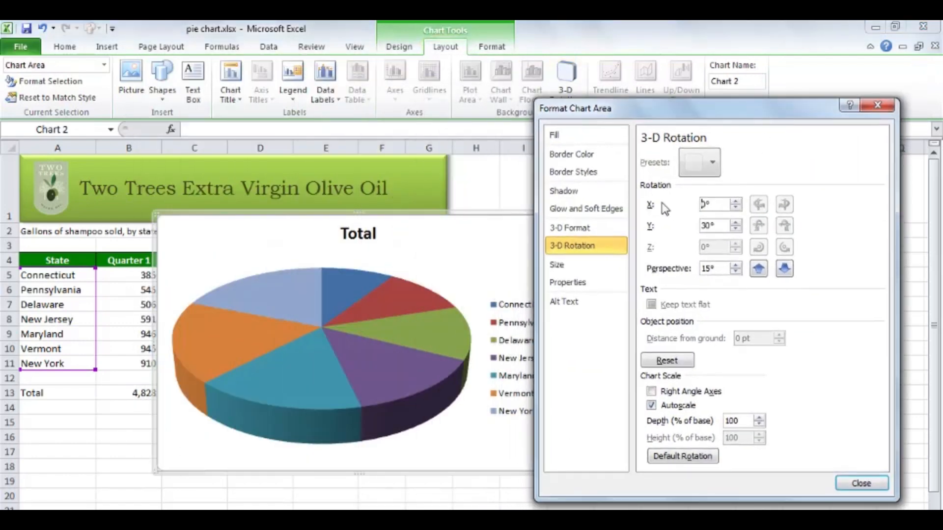
click(735, 202)
click(735, 202)
click(735, 202)
click(735, 202)
click(735, 202)
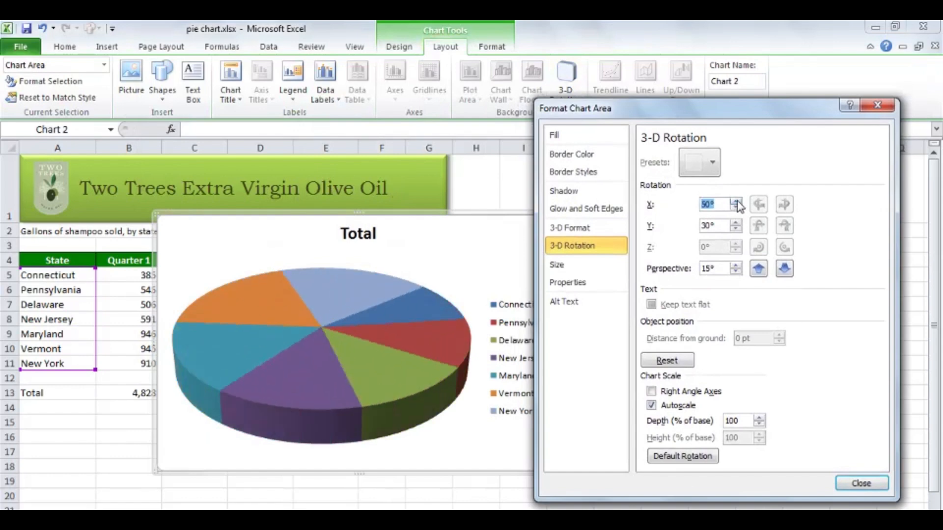
click(735, 202)
click(735, 202)
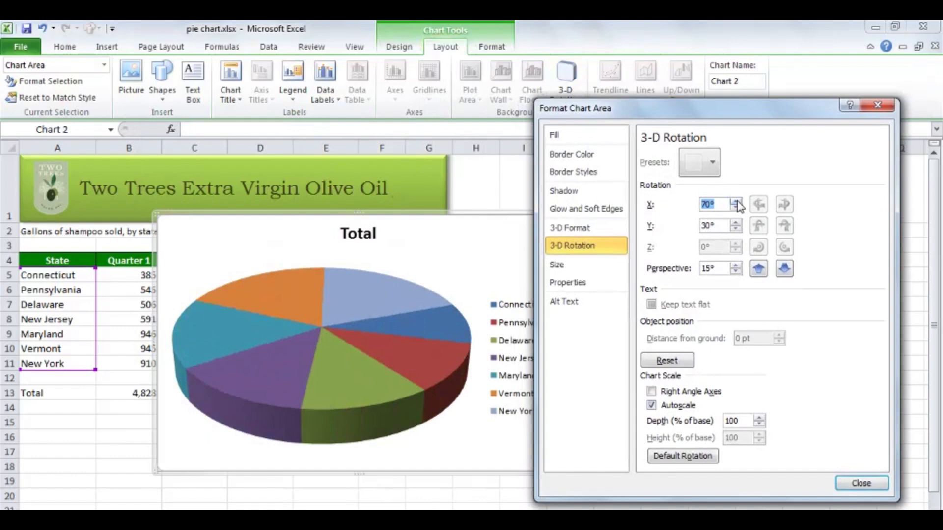
click(735, 202)
click(735, 202)
click(735, 202)
click(735, 202)
click(735, 202)
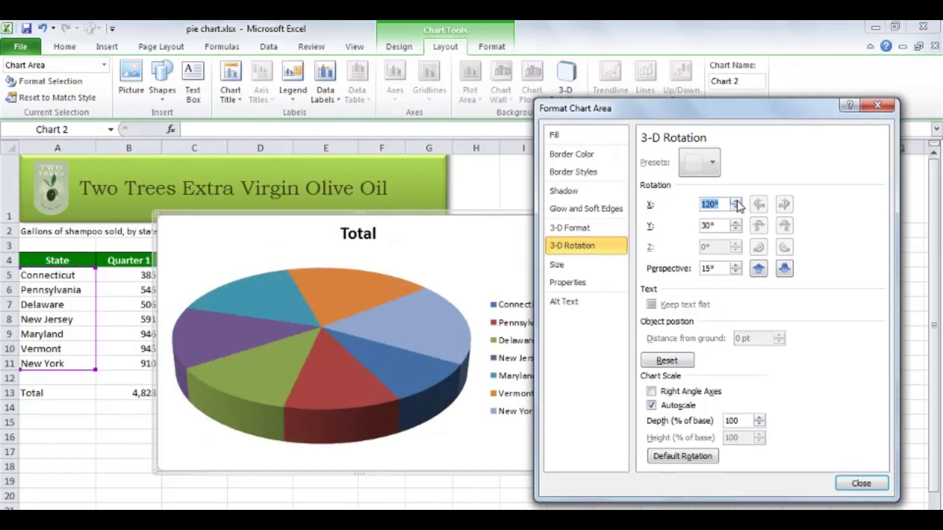
click(735, 202)
click(735, 202)
click(735, 202)
click(736, 201)
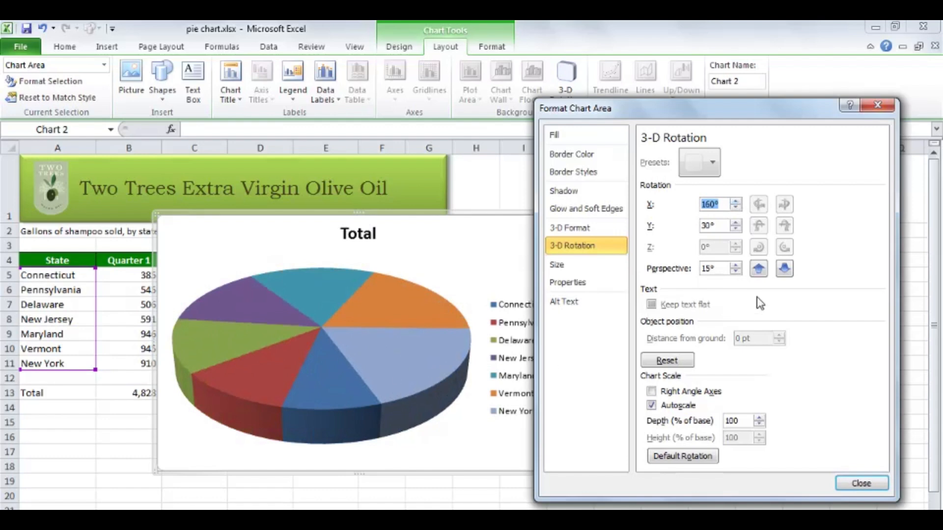
Set the chart's Y rotation to 40° and its perspective to 20°, and close the 3-D rotation settings.
click(736, 222)
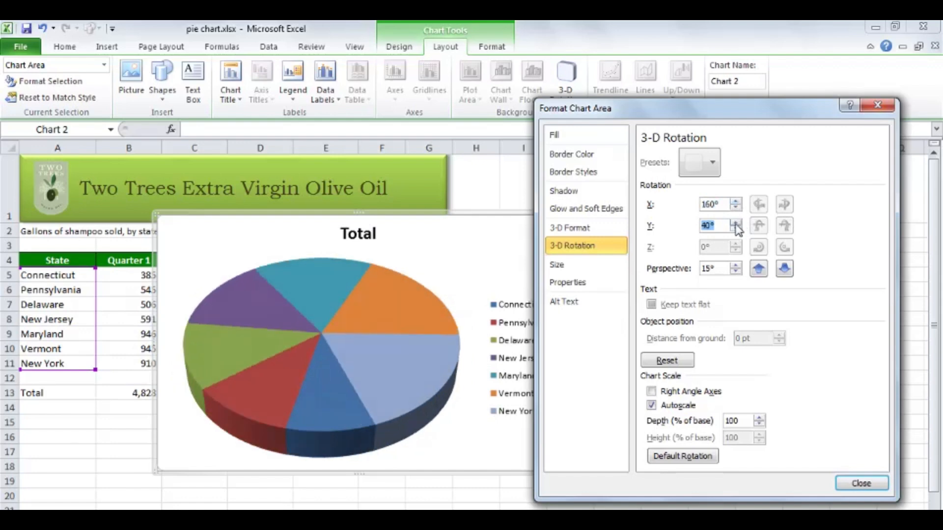
click(736, 266)
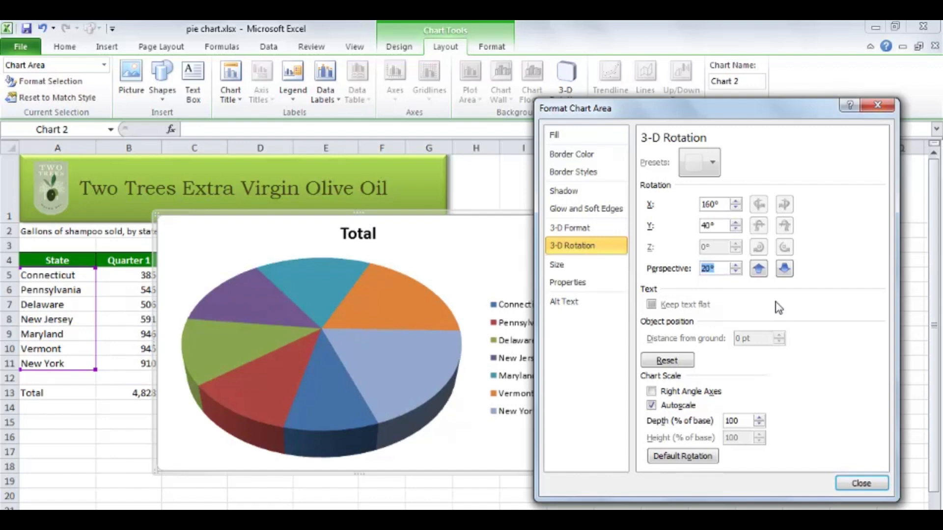
click(852, 483)
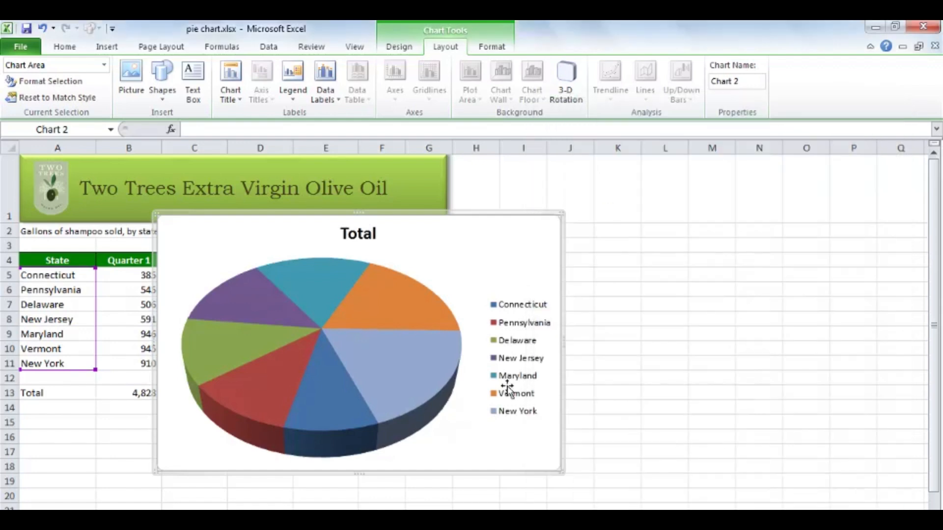
Pull the New York slice out of the pie and push it back into place.
mouse_move(436, 421)
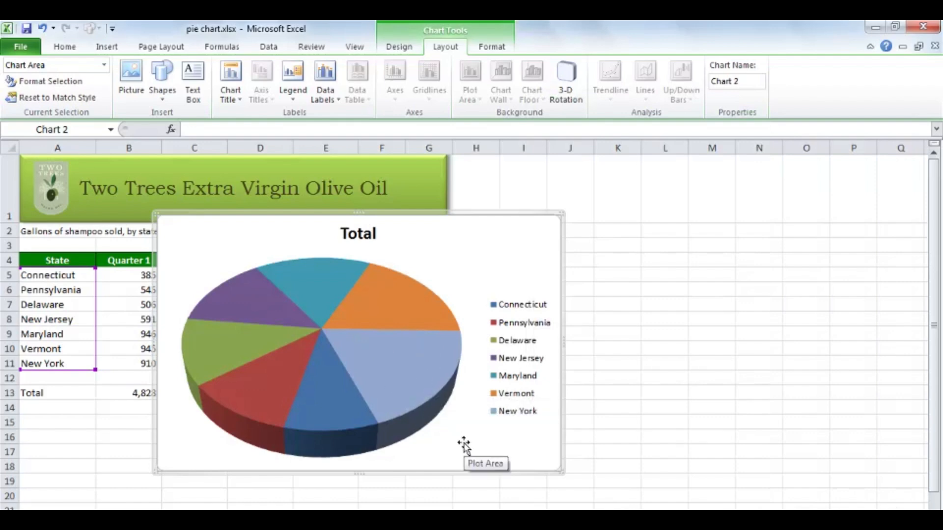
click(391, 361)
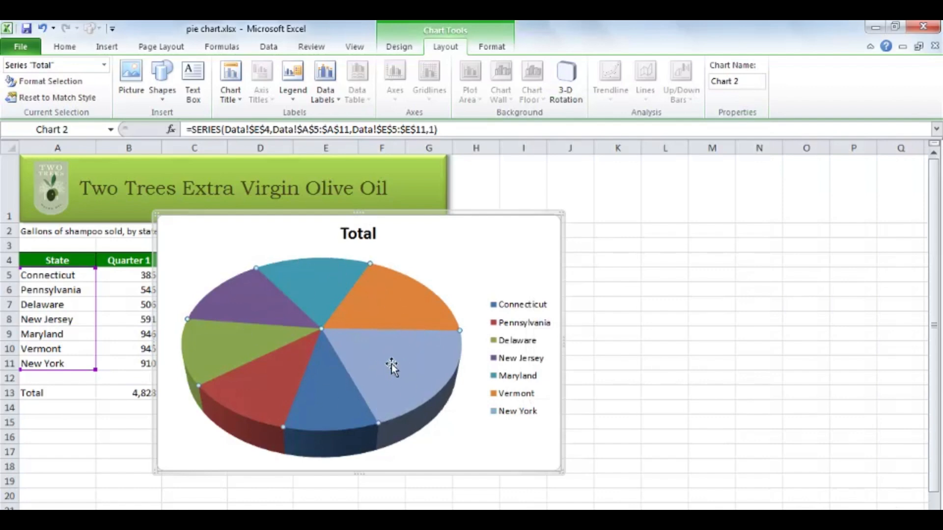
click(391, 364)
drag(391, 364, 408, 374)
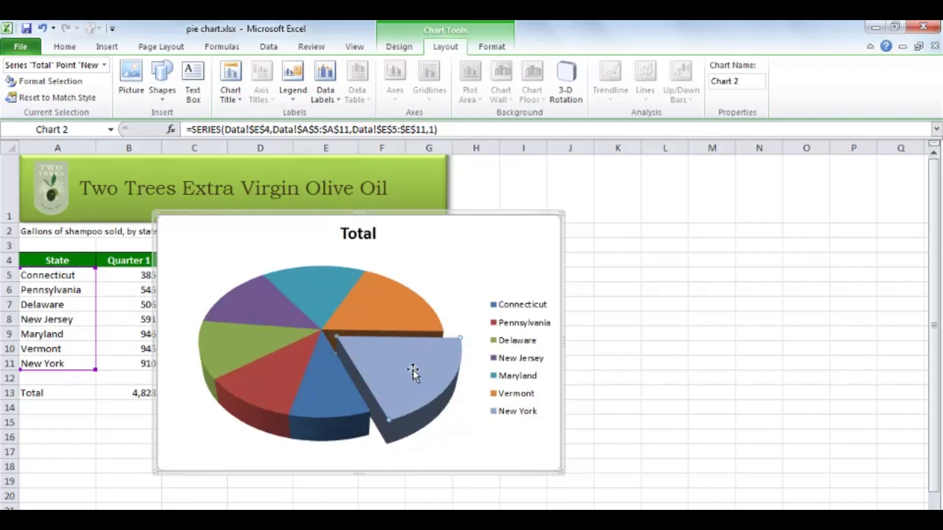
drag(412, 375, 372, 351)
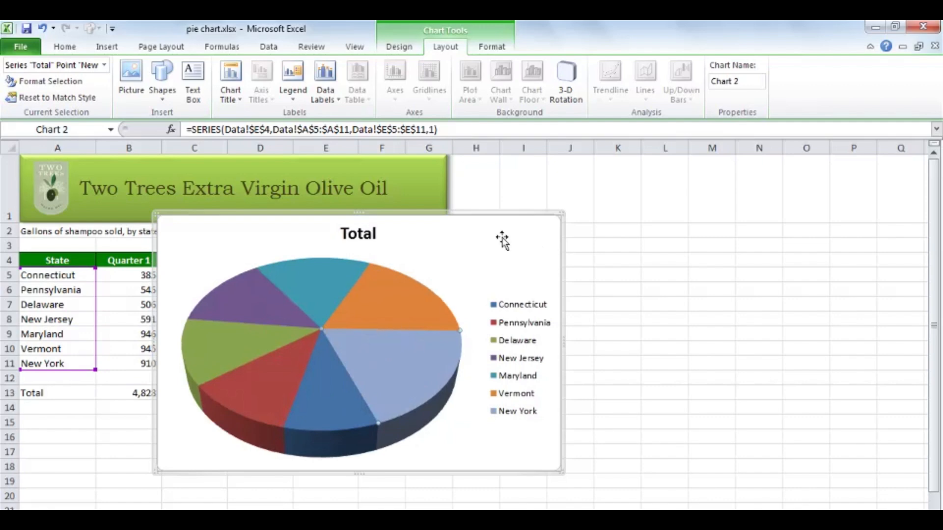
click(511, 249)
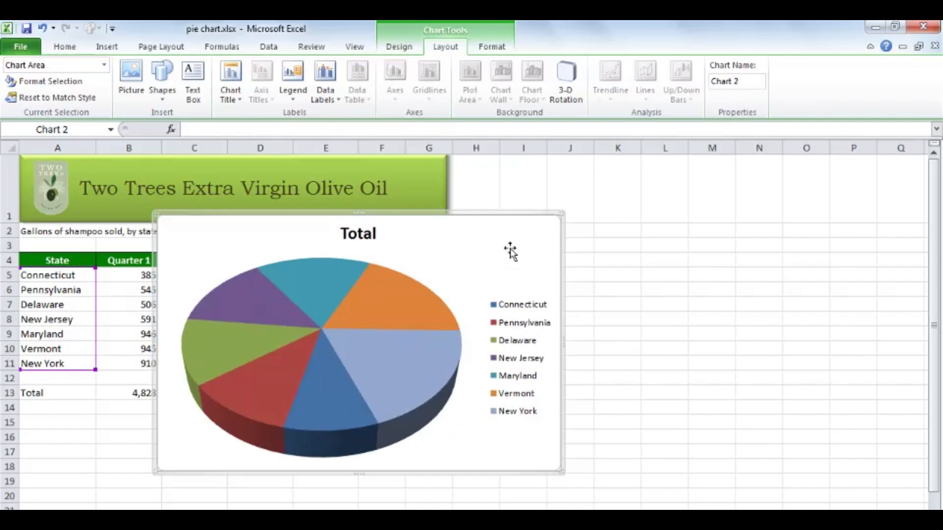
Explode all the pie slices slightly as a whole series and undo that separation.
click(364, 348)
drag(364, 348, 372, 352)
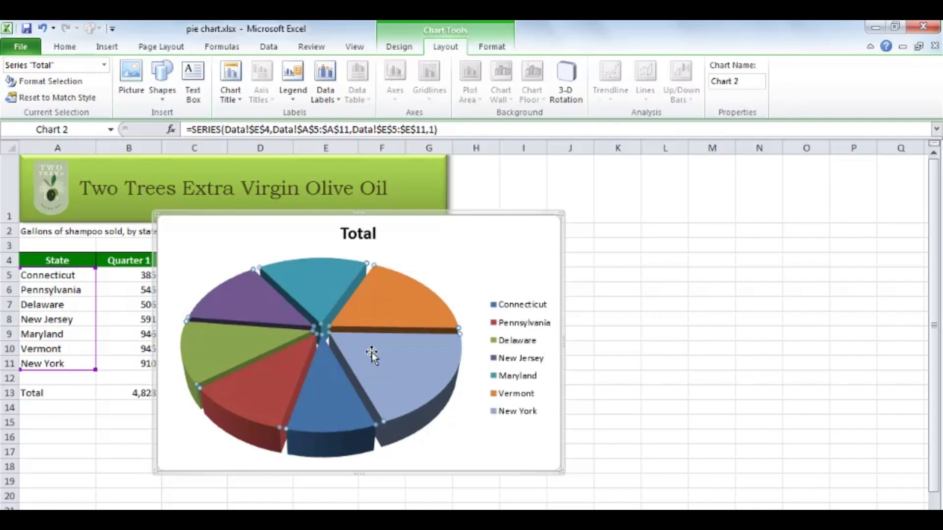
key(ctrl+z)
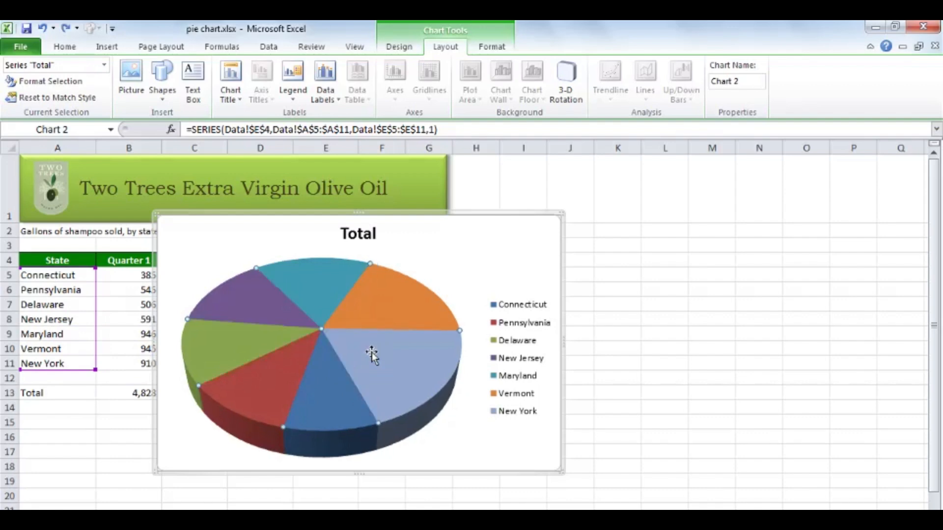
click(511, 251)
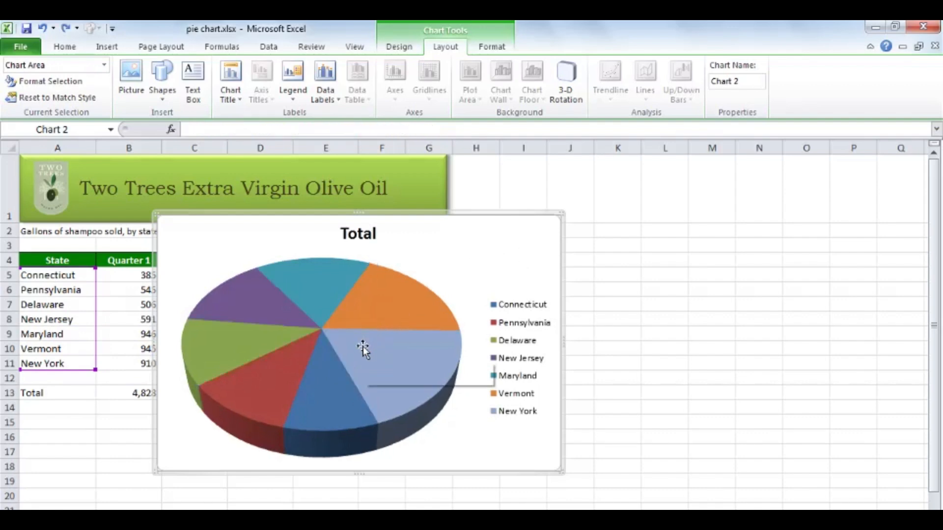
Explode only the New York slice from the pie, undo it and deselect the slice.
click(364, 348)
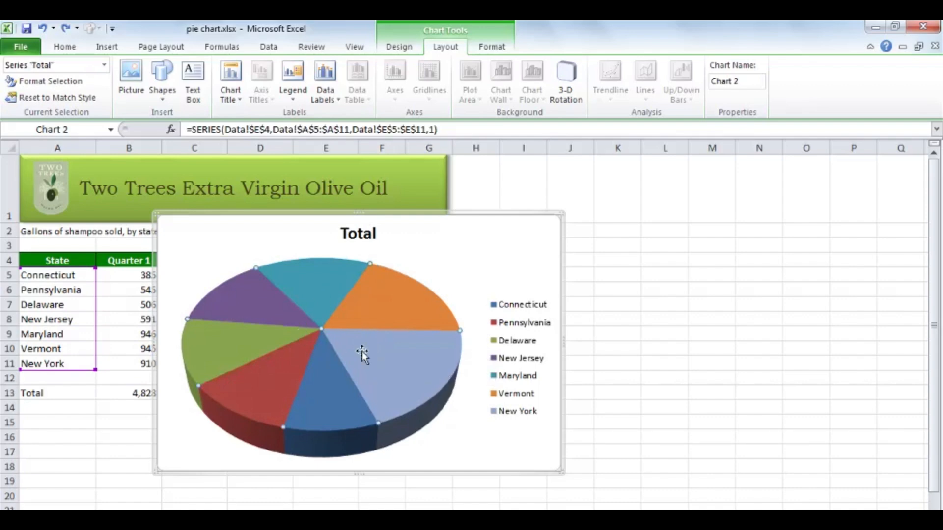
drag(370, 352, 393, 366)
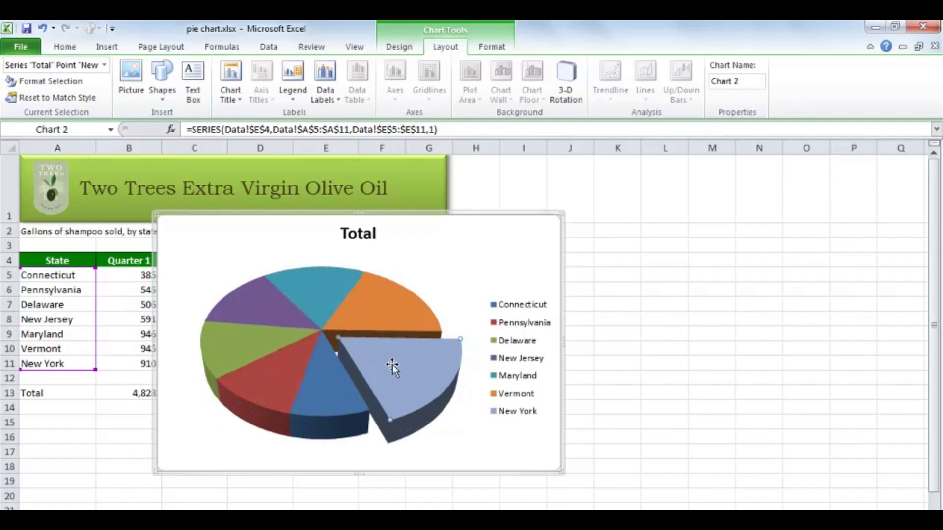
key(ctrl+z)
click(496, 250)
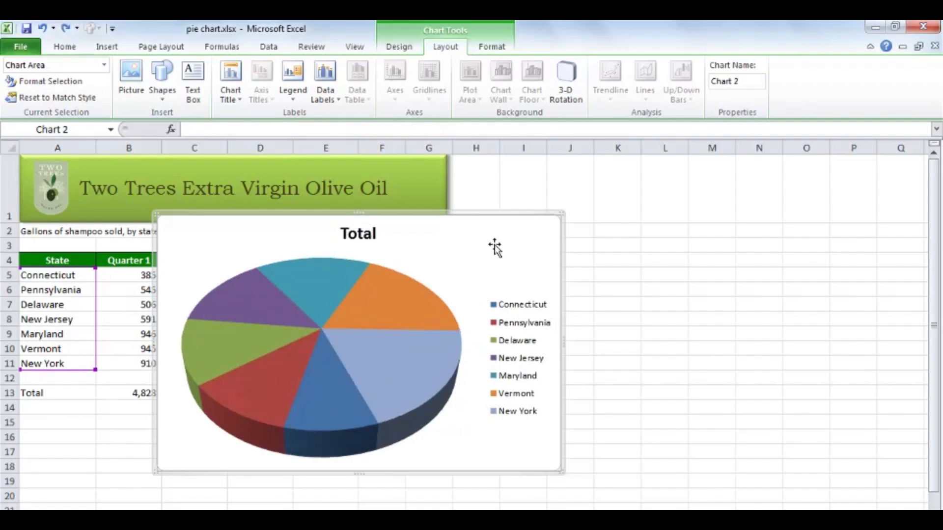
Separate all the slices of the pie slightly from one another by exploding the whole series.
mouse_move(376, 305)
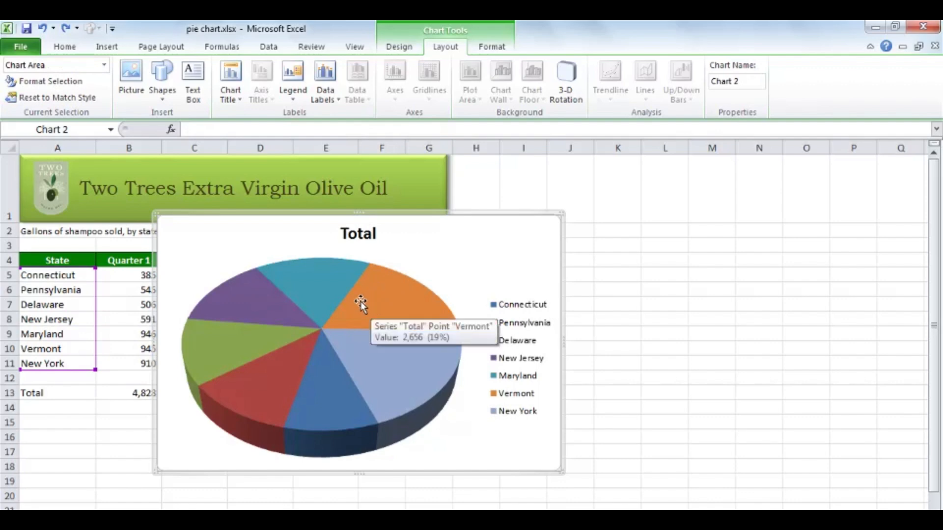
click(368, 305)
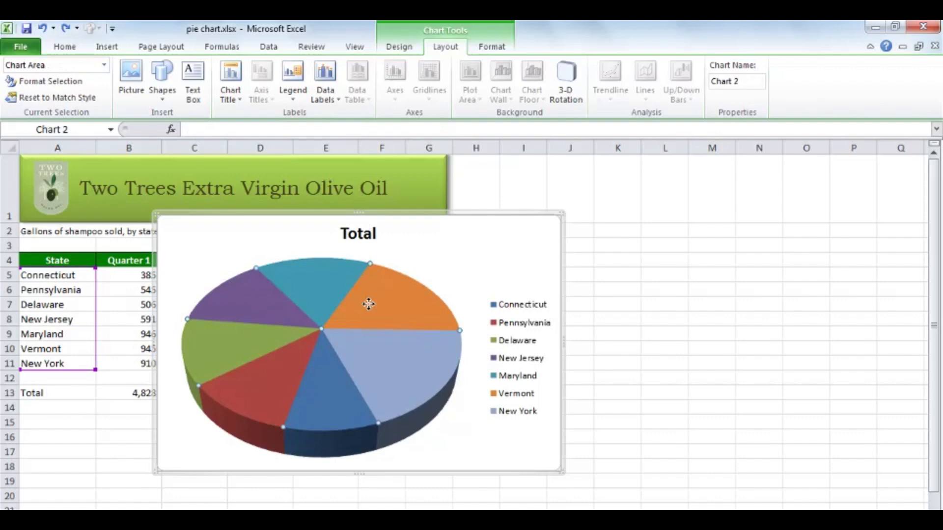
drag(369, 305, 376, 305)
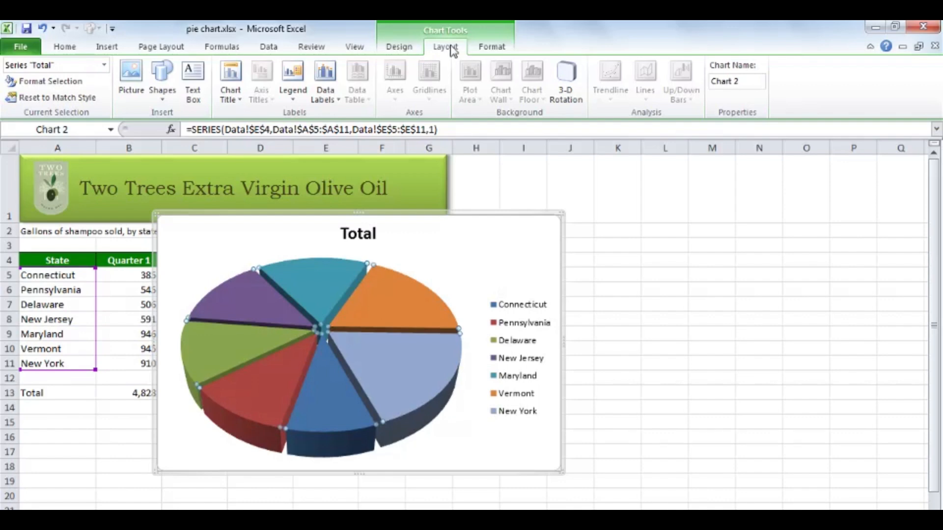
Turn off the chart's legend and enlarge the chart slightly, down to about row 20.
click(293, 91)
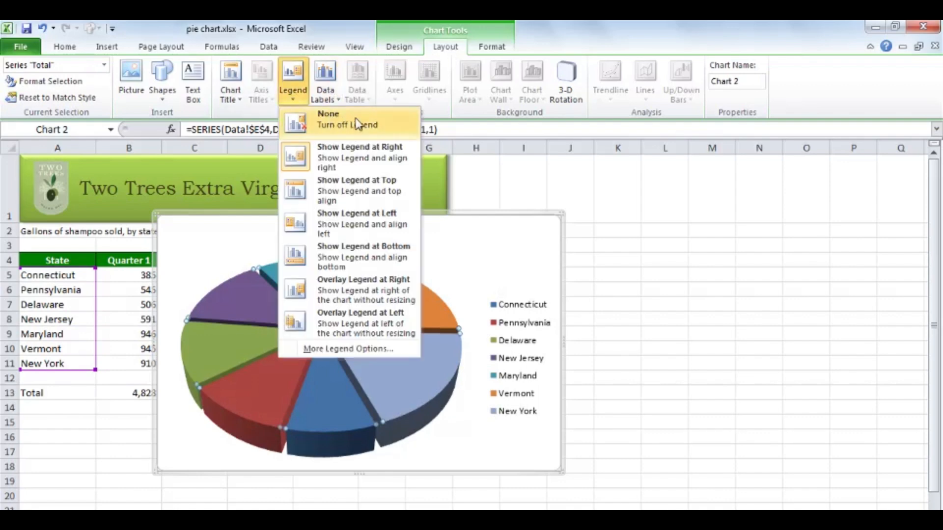
click(388, 127)
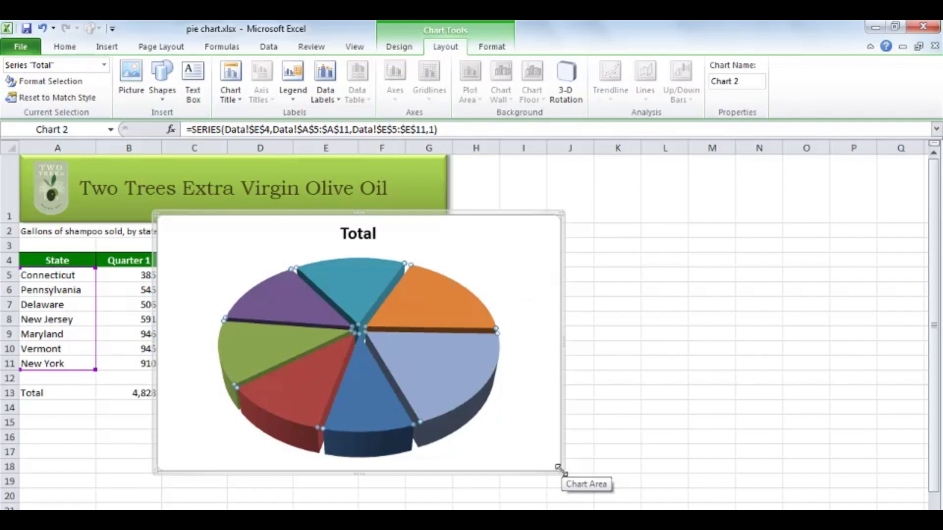
drag(562, 468, 585, 492)
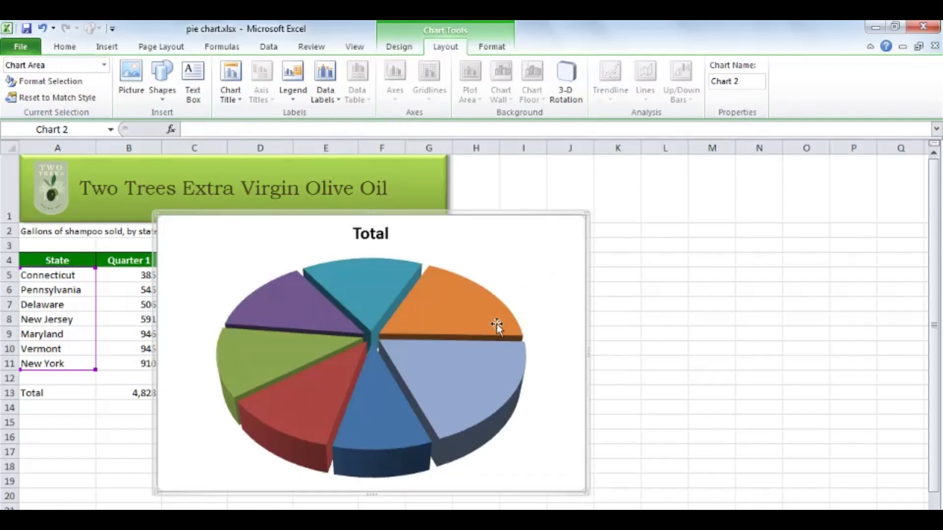
Move the chart title to the chart's upper-right corner and enlarge the plot area toward the chart's upper corners.
drag(375, 234, 543, 247)
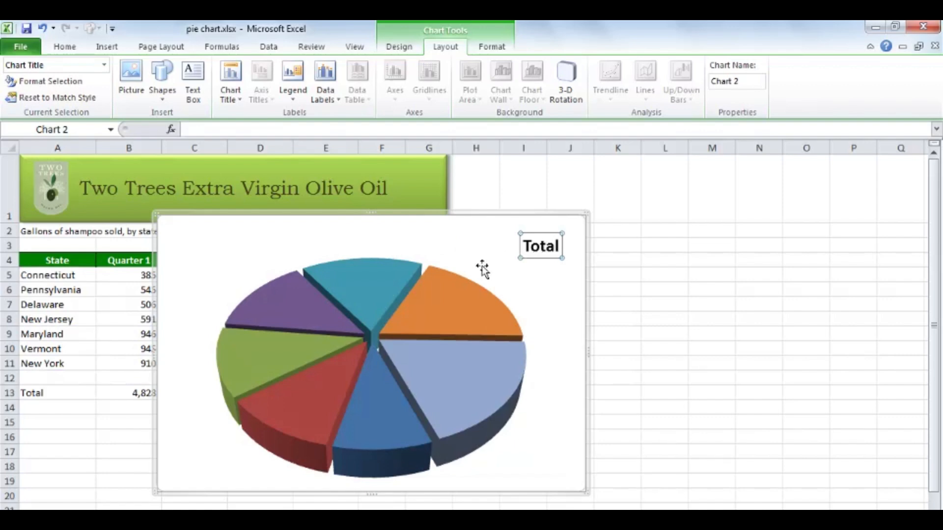
click(451, 266)
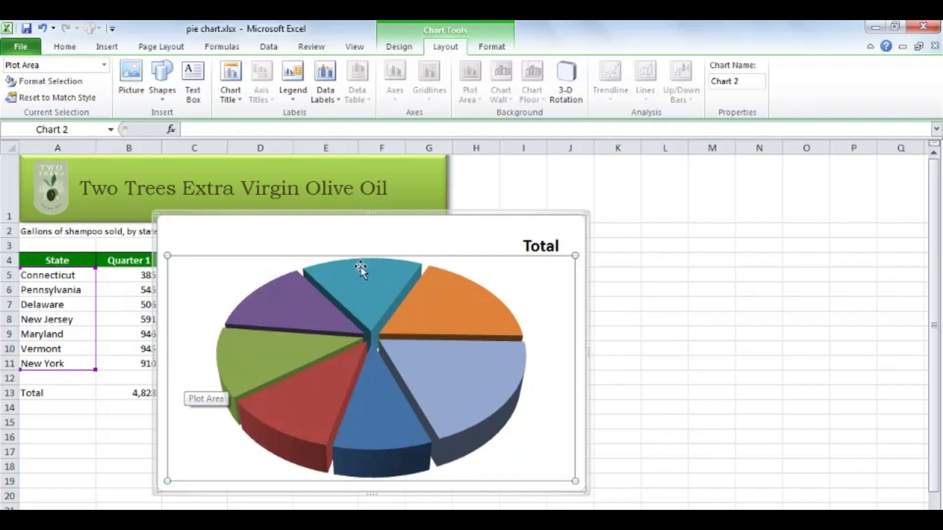
drag(166, 252, 157, 248)
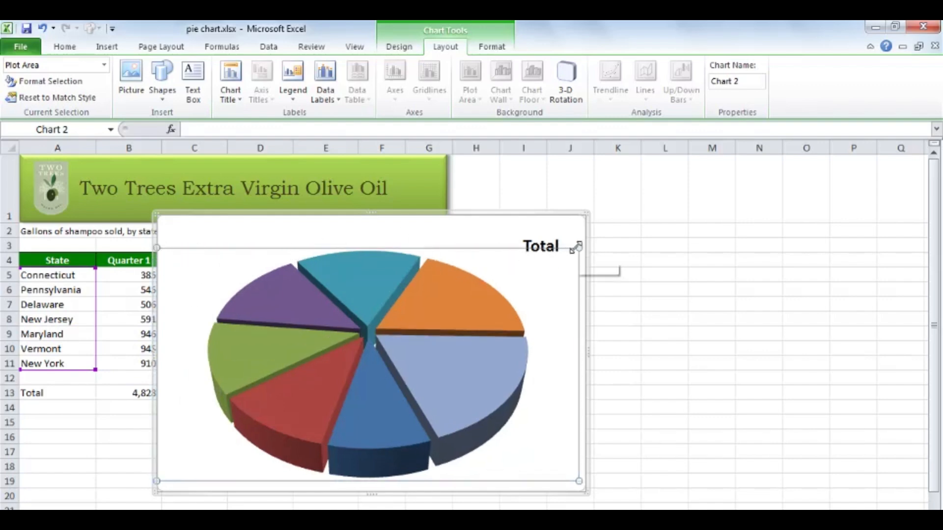
drag(579, 247, 585, 243)
mouse_move(448, 285)
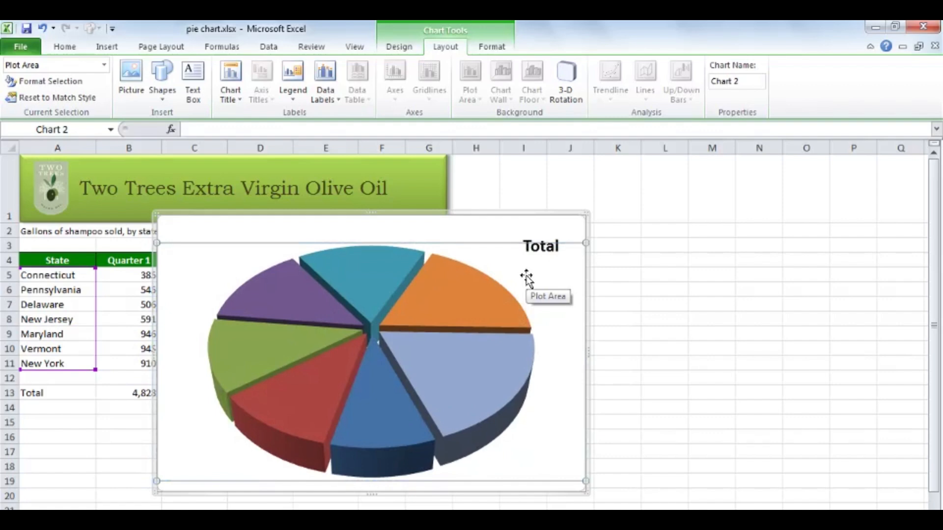
Add best-fit data labels to the pie showing category name and value, with leader lines turned off.
click(335, 97)
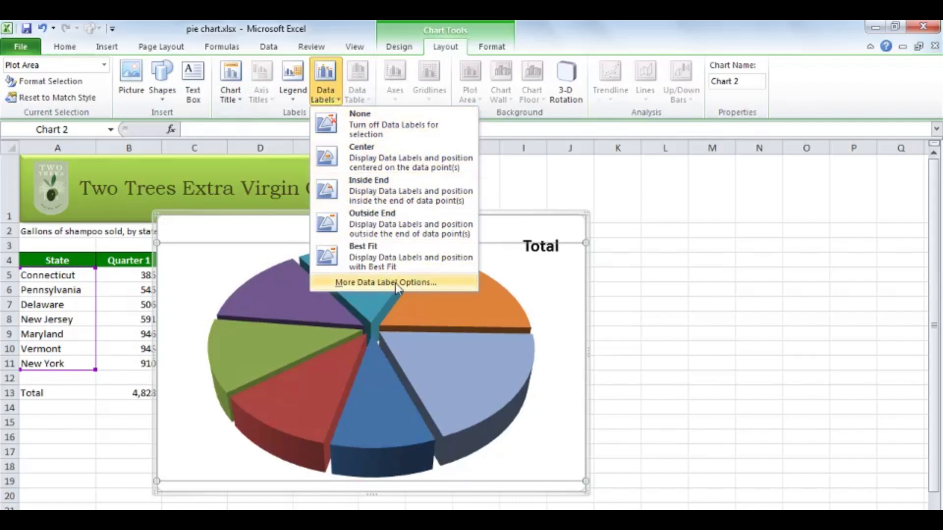
click(412, 286)
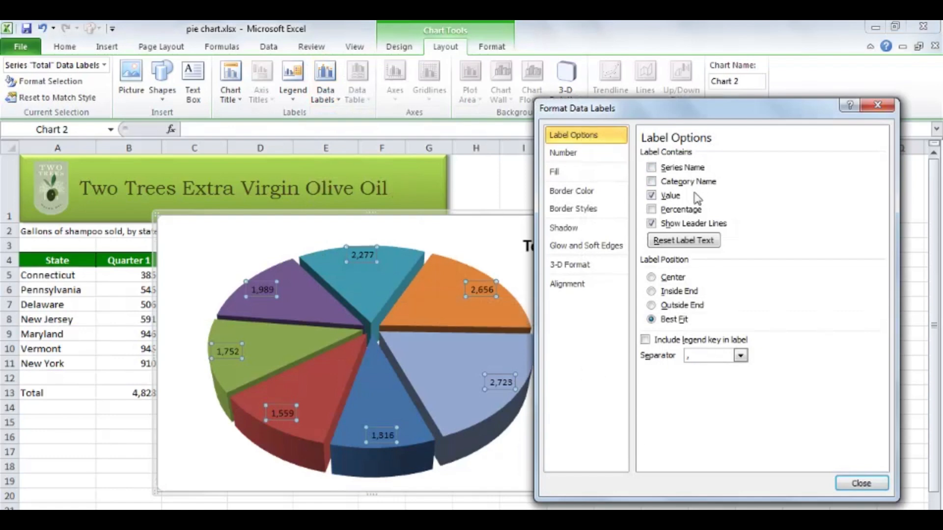
click(660, 183)
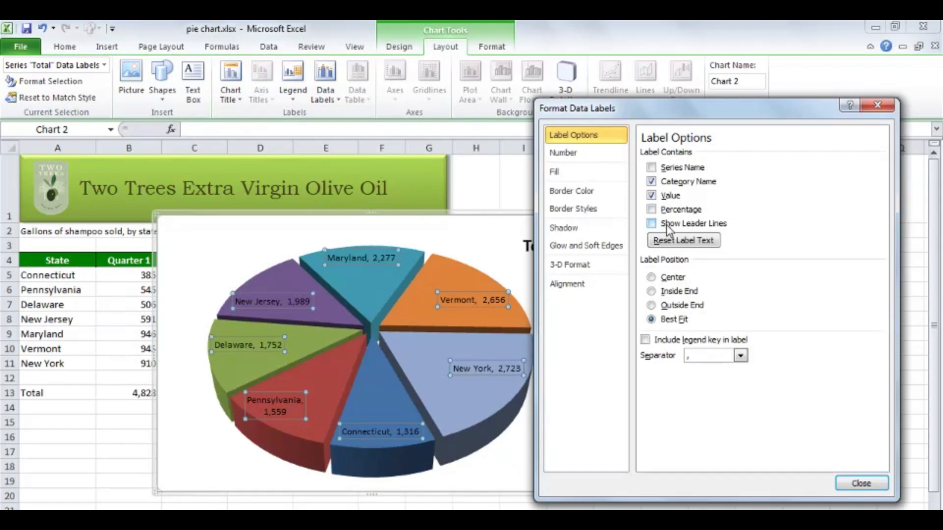
click(862, 485)
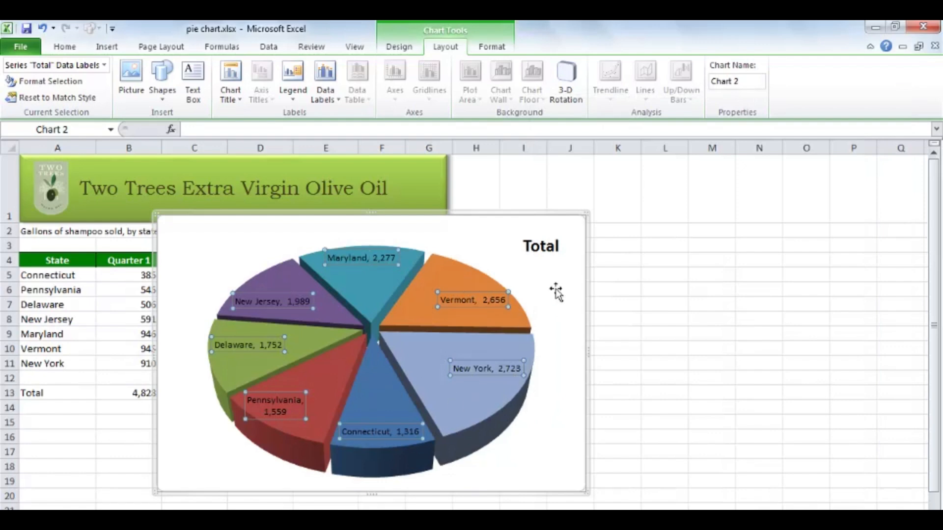
Set the text fill of all the pie's data labels to white.
click(489, 47)
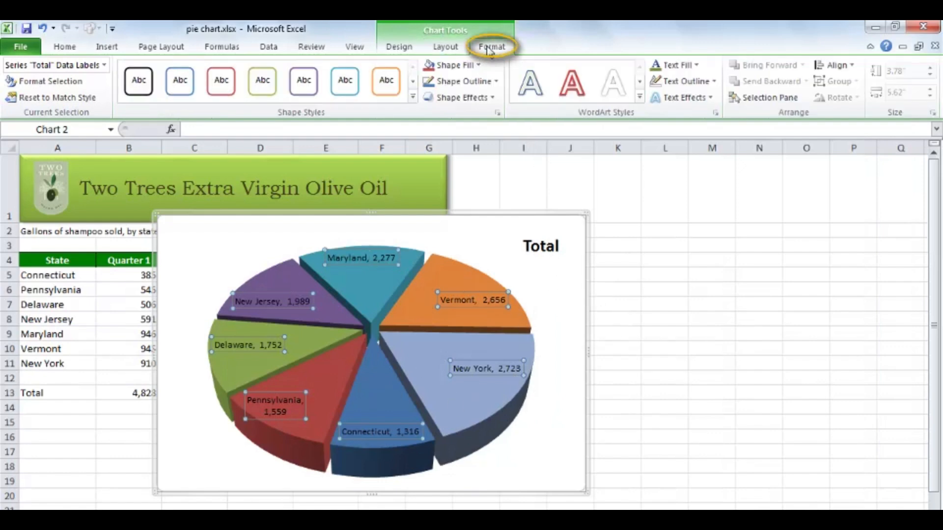
click(697, 67)
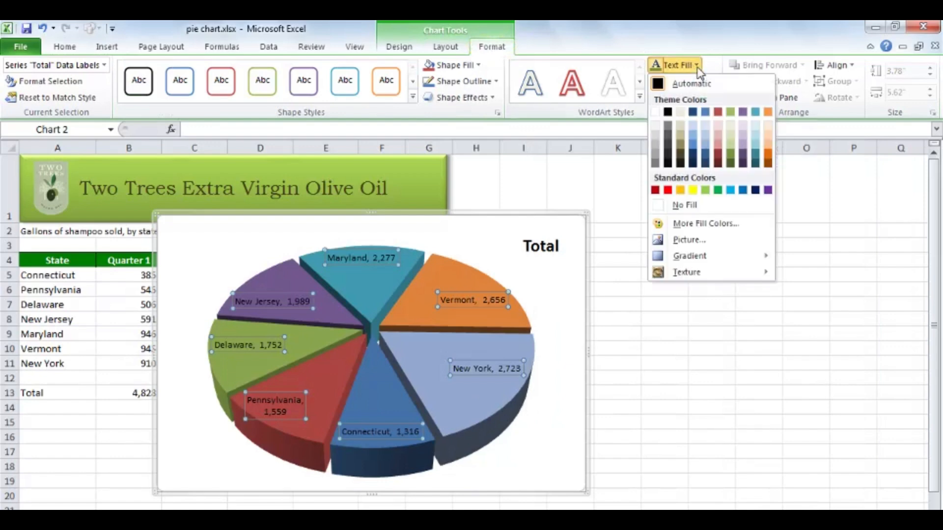
click(656, 113)
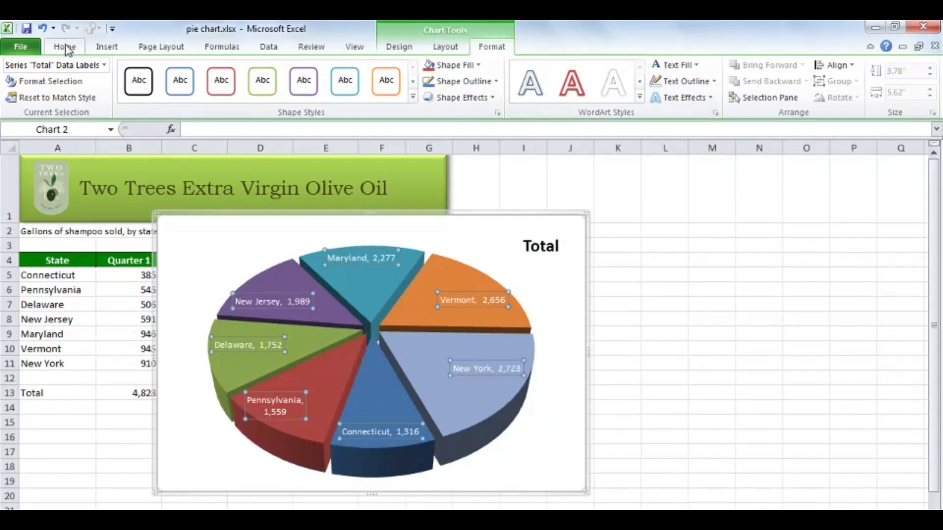
Format the data labels in Comic Sans MS at font size 10.5.
click(65, 47)
click(223, 71)
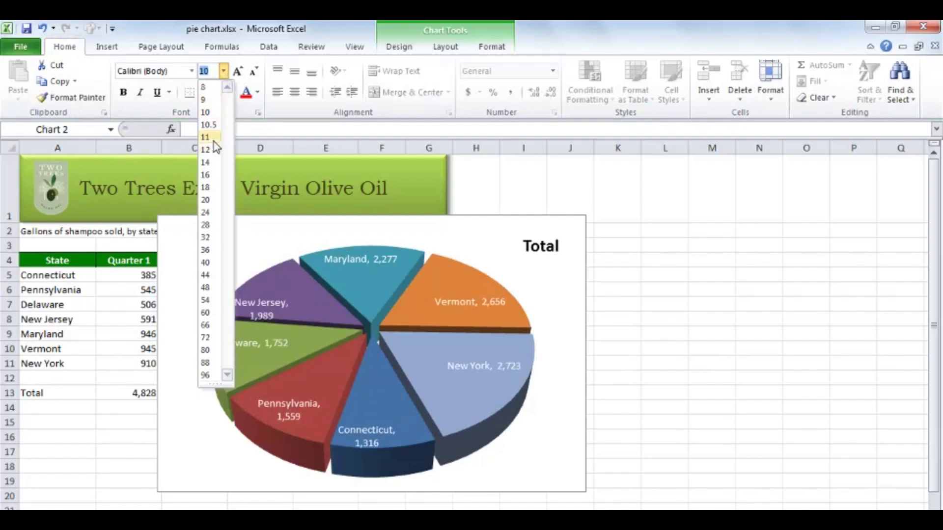
click(212, 124)
click(192, 71)
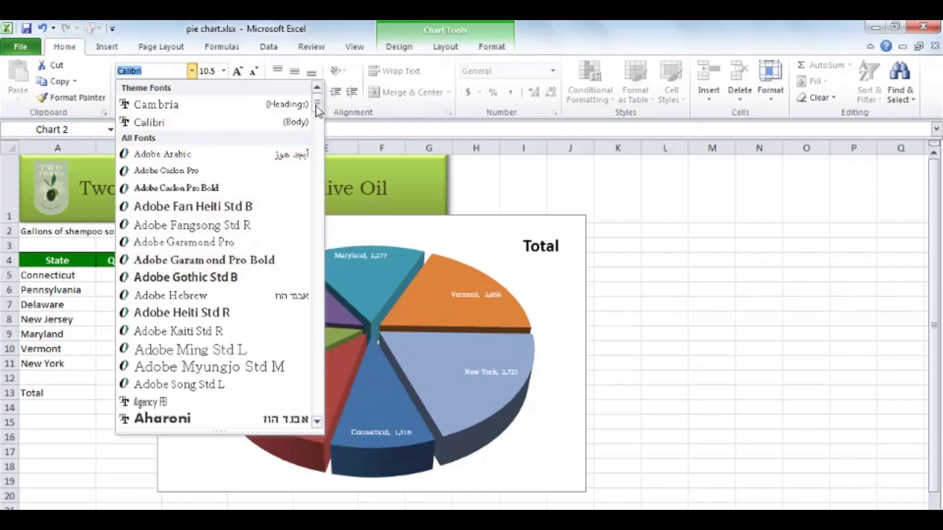
drag(317, 104, 319, 168)
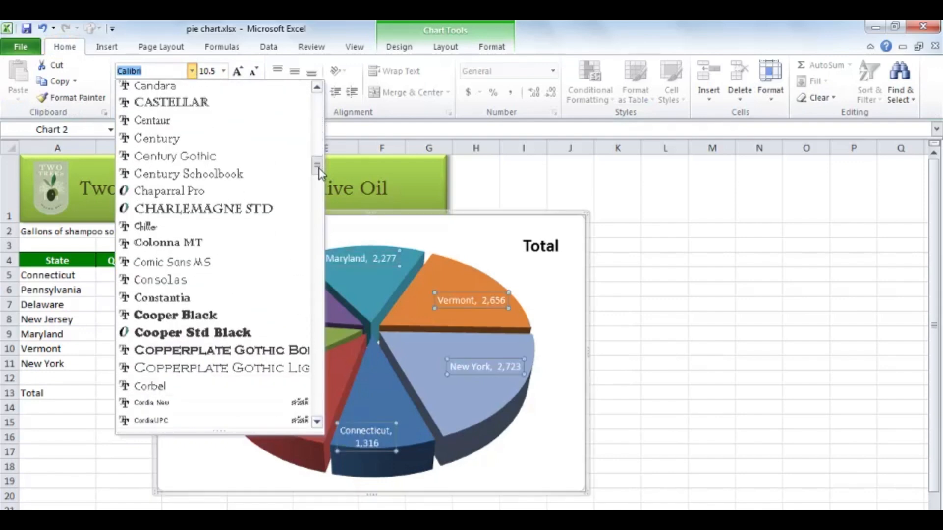
click(202, 262)
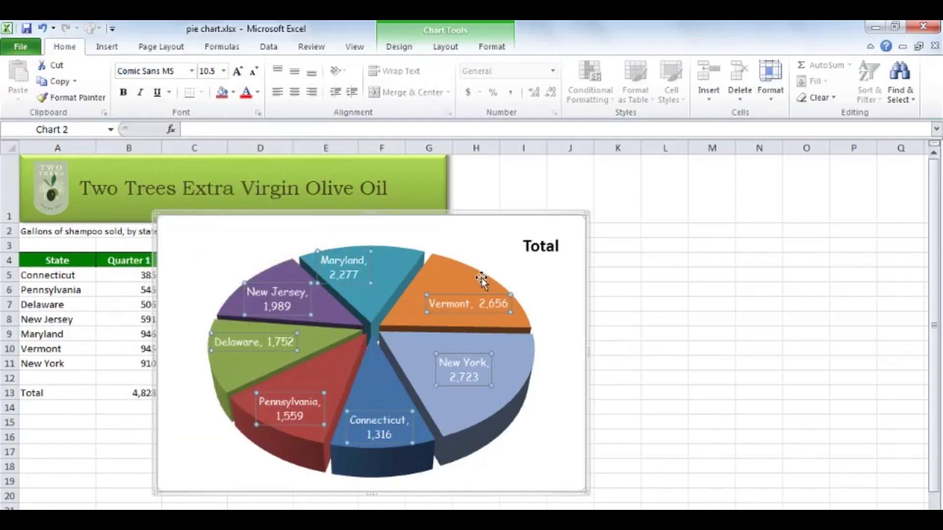
Reposition the Vermont, Maryland, New Jersey, Delaware, Pennsylvania and Connecticut labels individually so each sits well inside its slice.
click(457, 304)
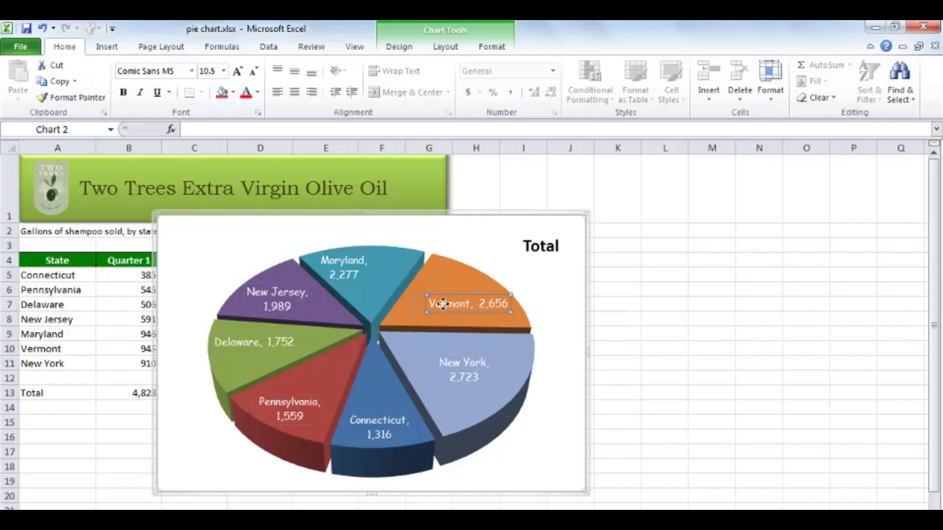
drag(443, 303, 445, 304)
drag(346, 269, 366, 255)
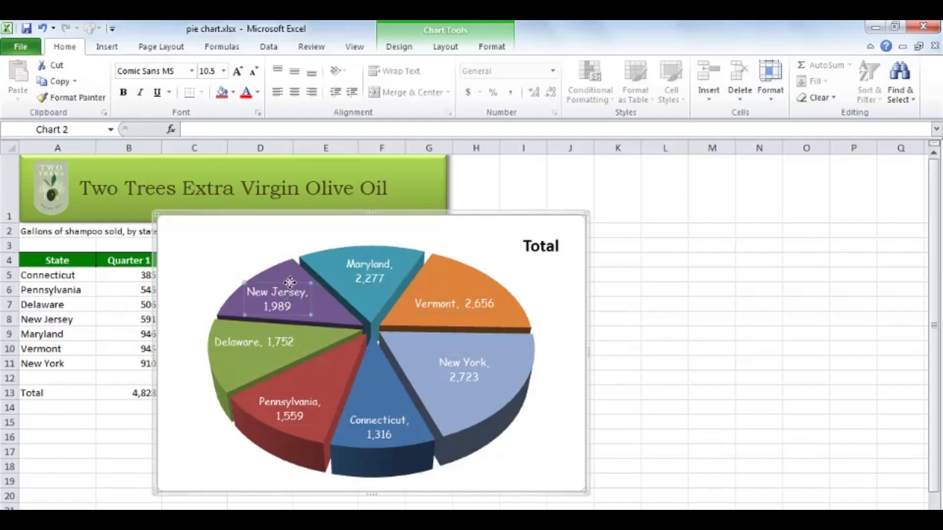
drag(289, 283, 296, 281)
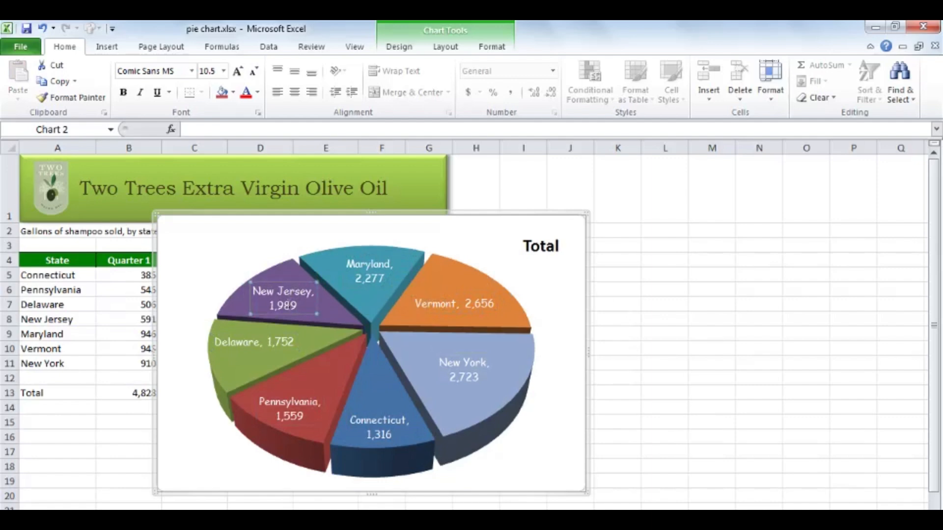
click(252, 330)
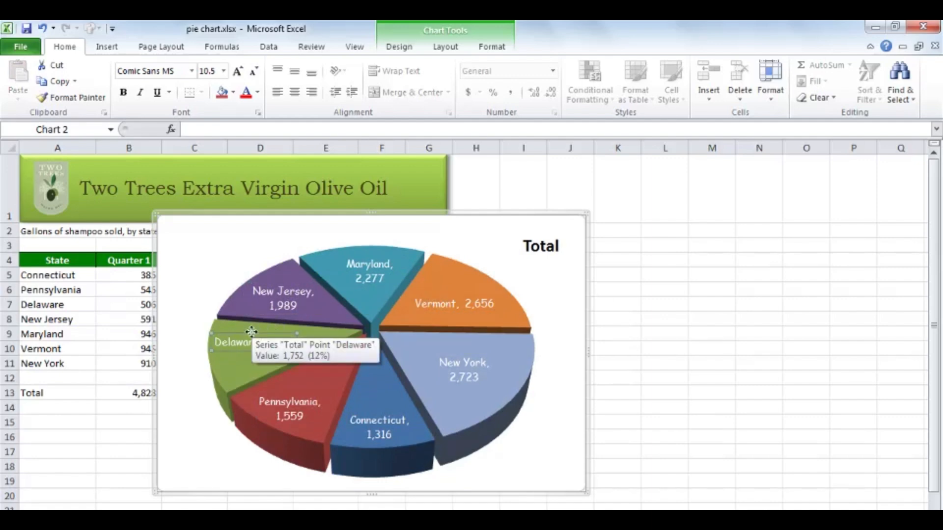
drag(251, 332, 261, 336)
click(295, 399)
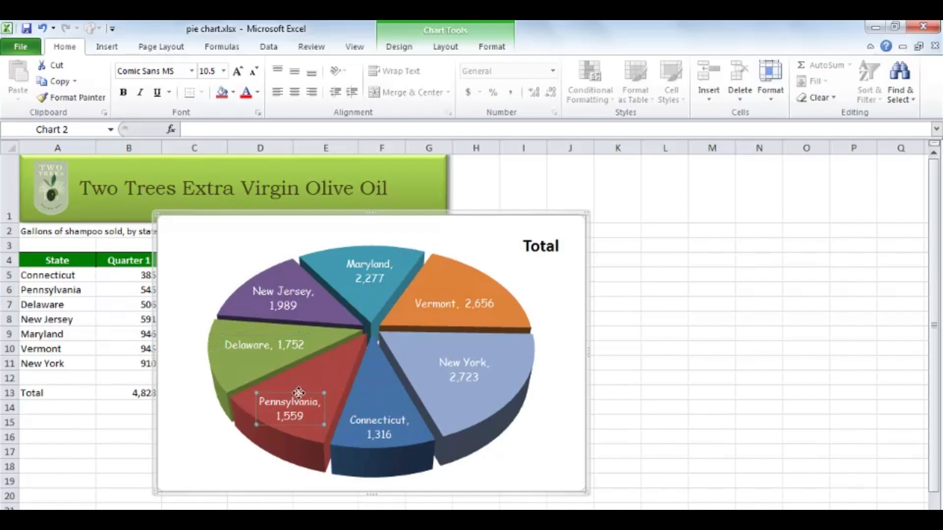
drag(299, 393, 304, 384)
click(381, 418)
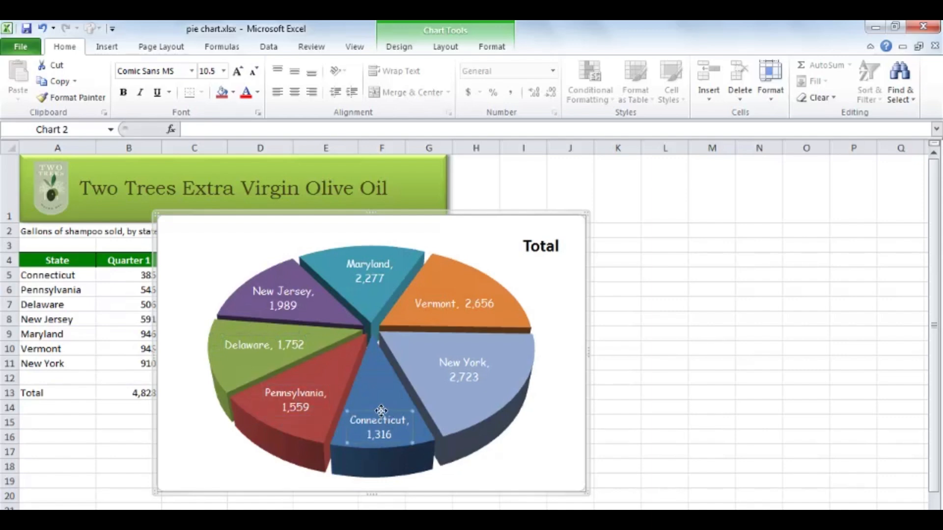
drag(381, 410, 383, 403)
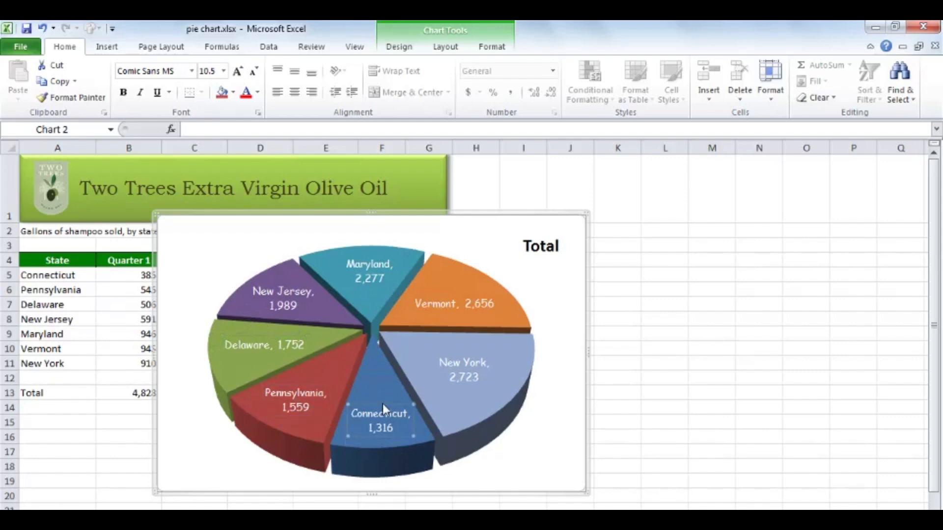
Replace the chart title with "Billions and Billions of Gallons" and place it in the chart's upper-right corner.
click(547, 248)
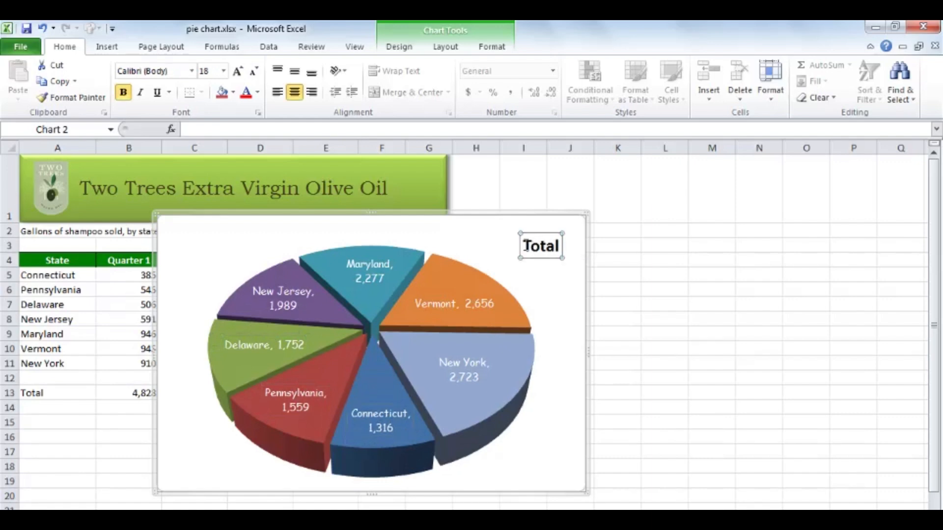
drag(538, 233, 501, 246)
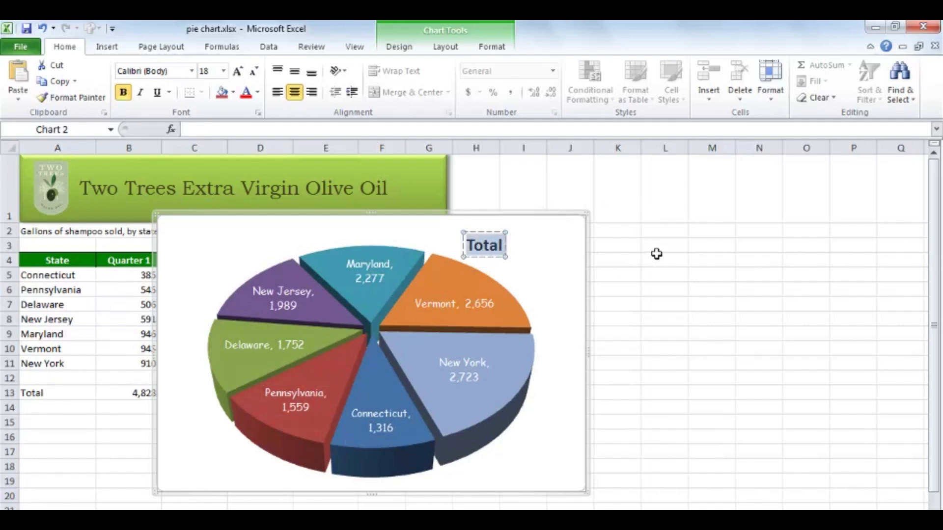
text(Billions and)
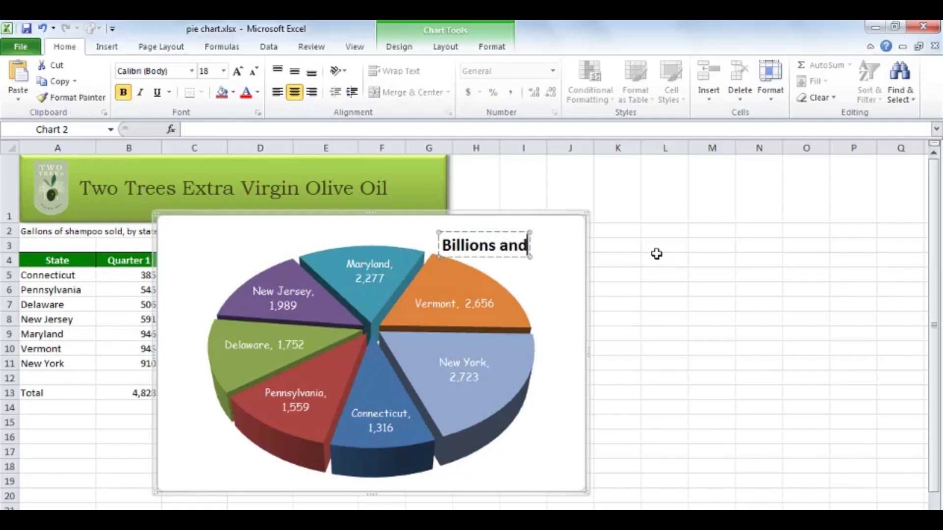
text( Billion)
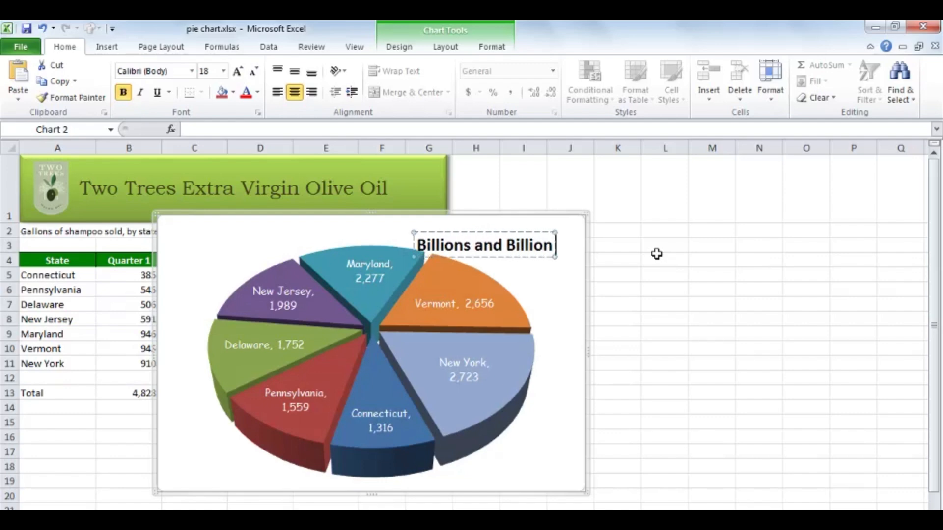
text(s of Gallons)
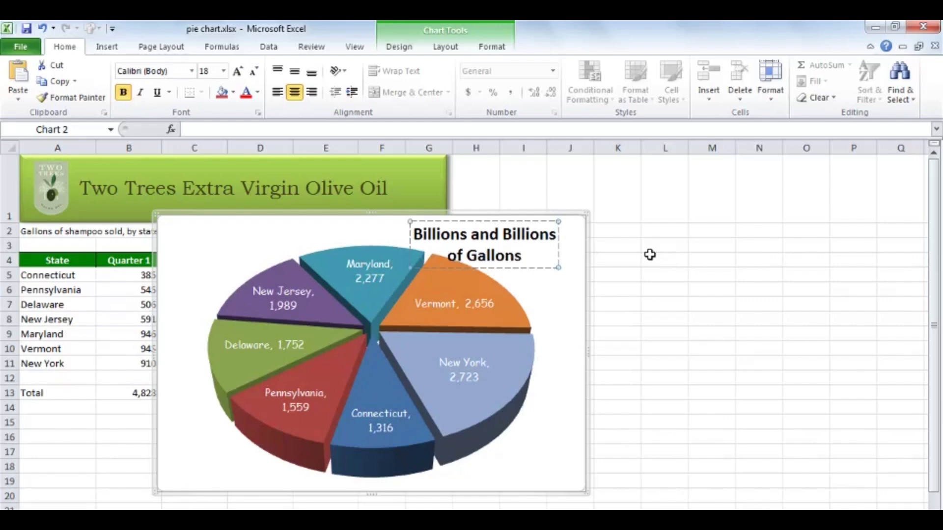
mouse_move(532, 268)
mouse_down()
mouse_move(559, 278)
mouse_move(531, 253)
mouse_up()
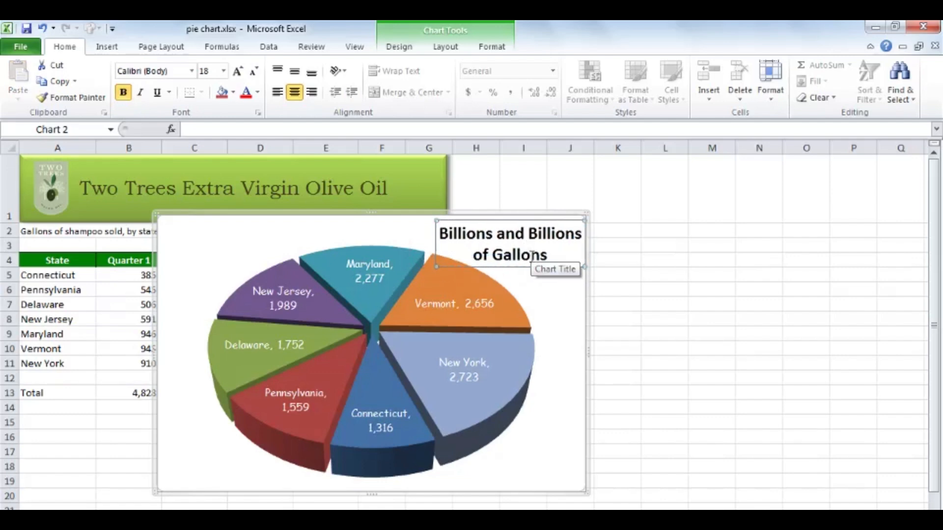
Apply the purple all-caps WordArt style with reflection to the chart title.
click(498, 47)
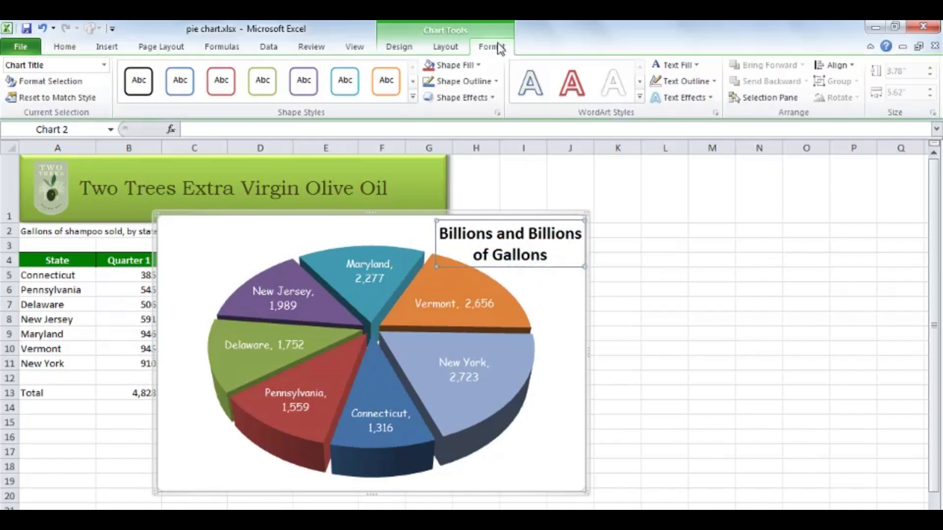
click(640, 99)
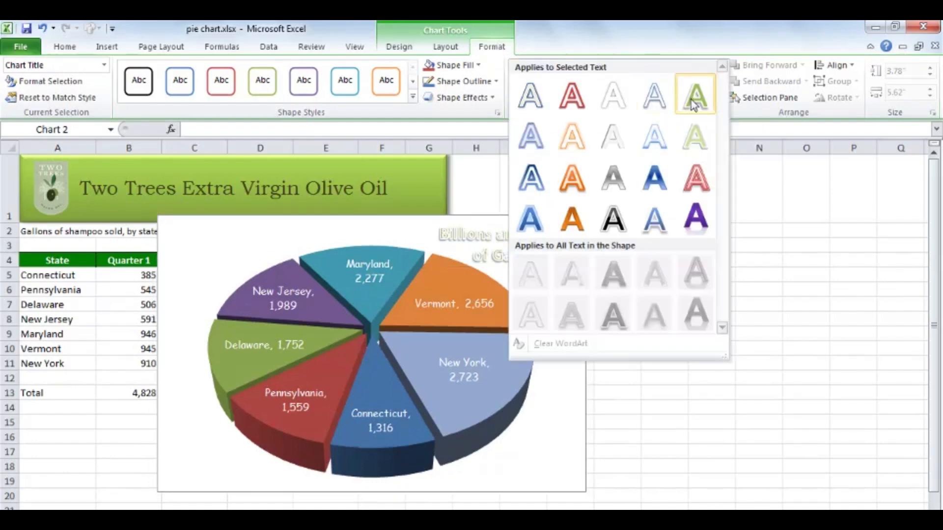
click(697, 216)
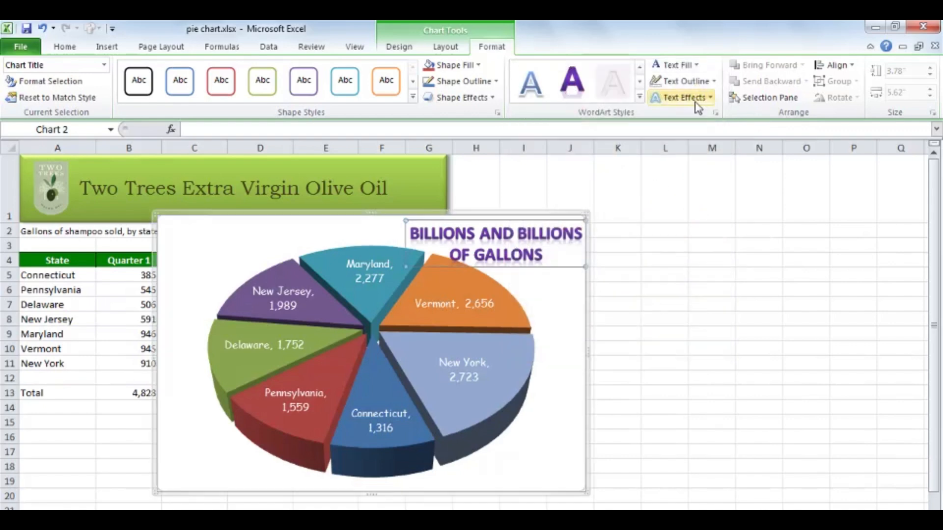
Change the chart title's text fill to a dark green from the standard colors palette.
click(697, 65)
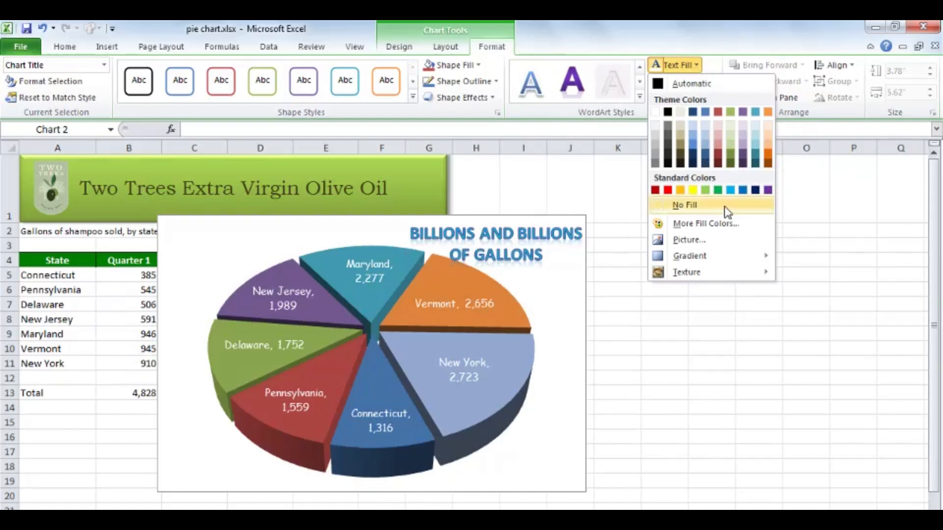
click(720, 224)
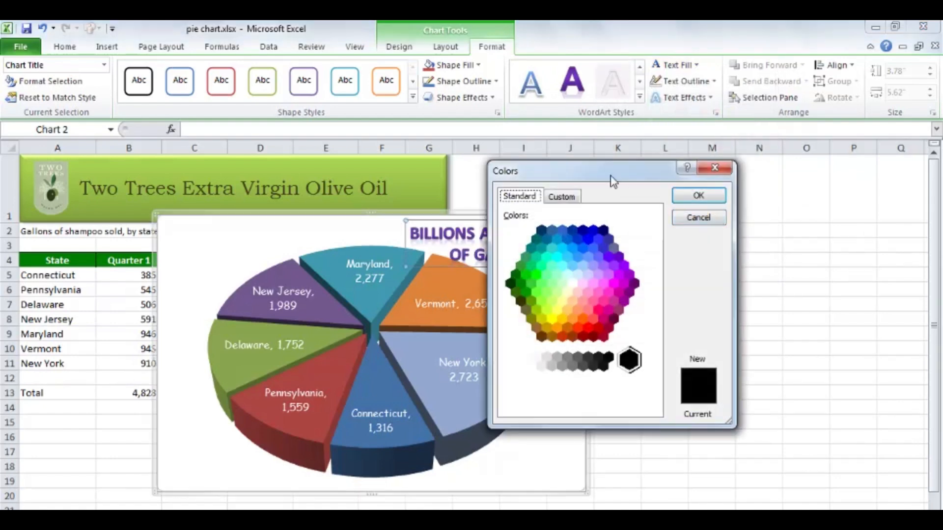
drag(613, 182, 723, 189)
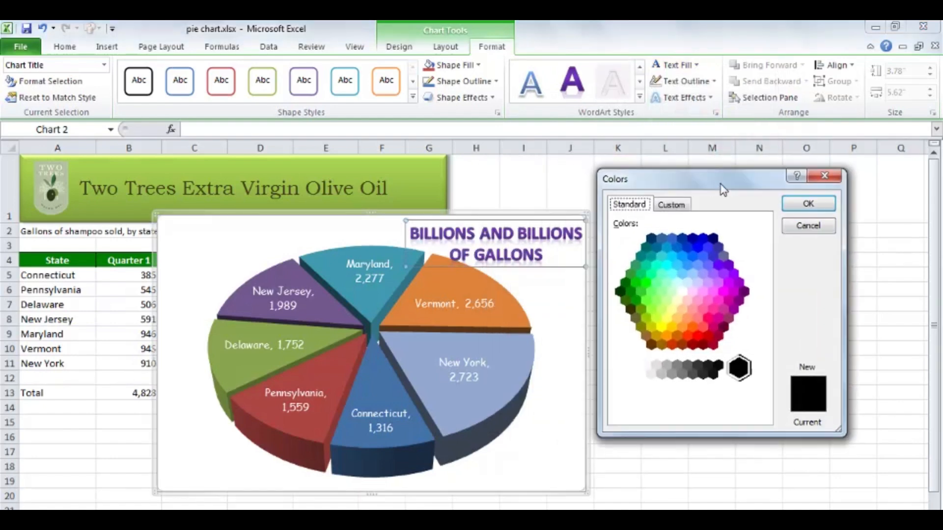
click(630, 292)
click(797, 204)
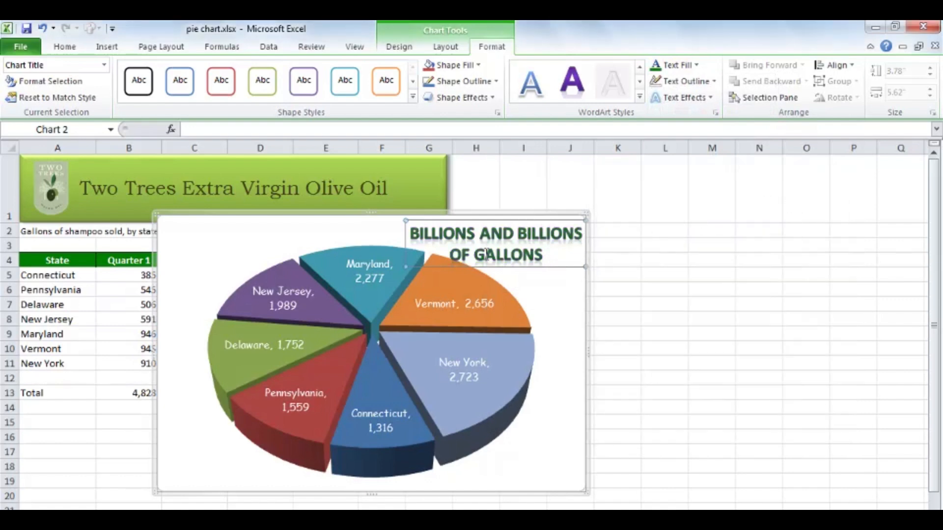
Look through the reflection and glow text effects available for the chart title, then select cell K4 outside the chart.
click(710, 98)
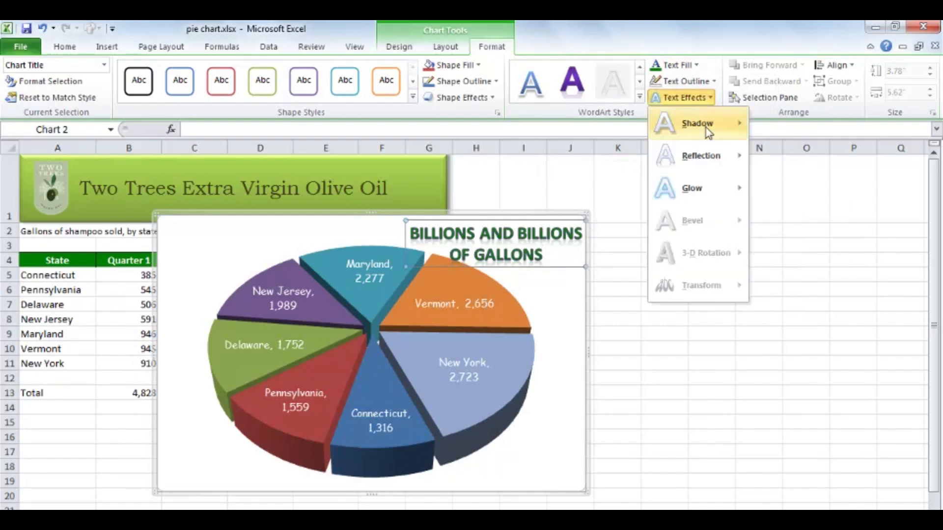
mouse_move(707, 156)
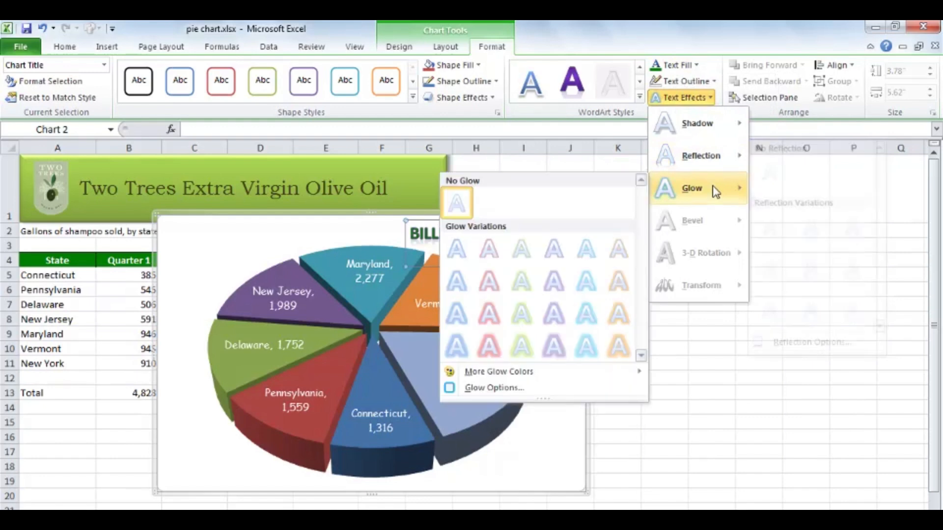
click(688, 39)
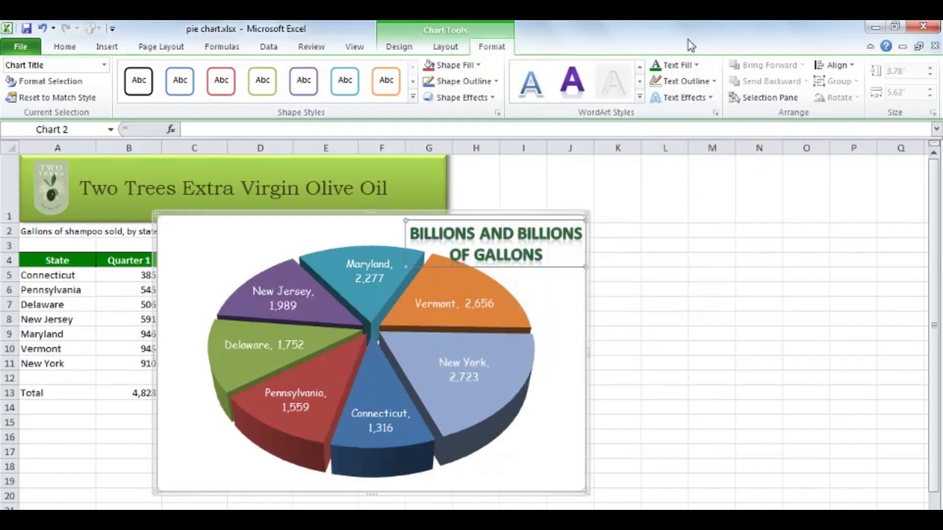
click(631, 260)
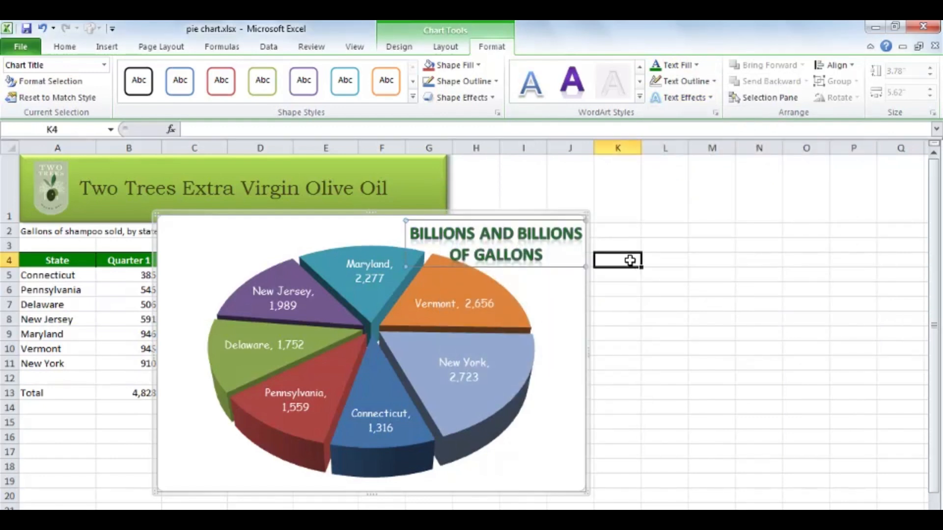